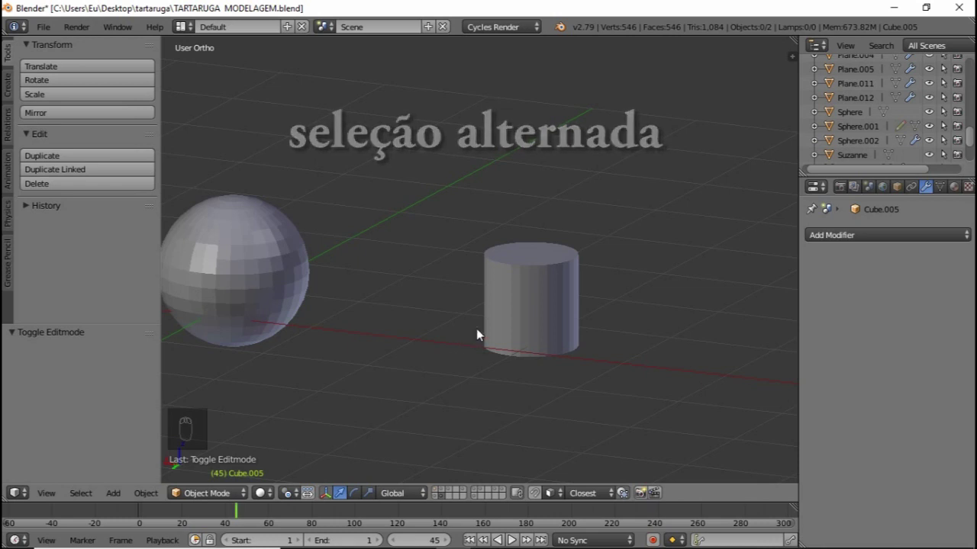
- Select the cylinder and open its mesh in Edit Mode
{"action": "key", "text": "KP_Decimal"}
{"action": "middle_click_drag", "start_coordinate": [381, 286], "coordinate": [372, 290]}
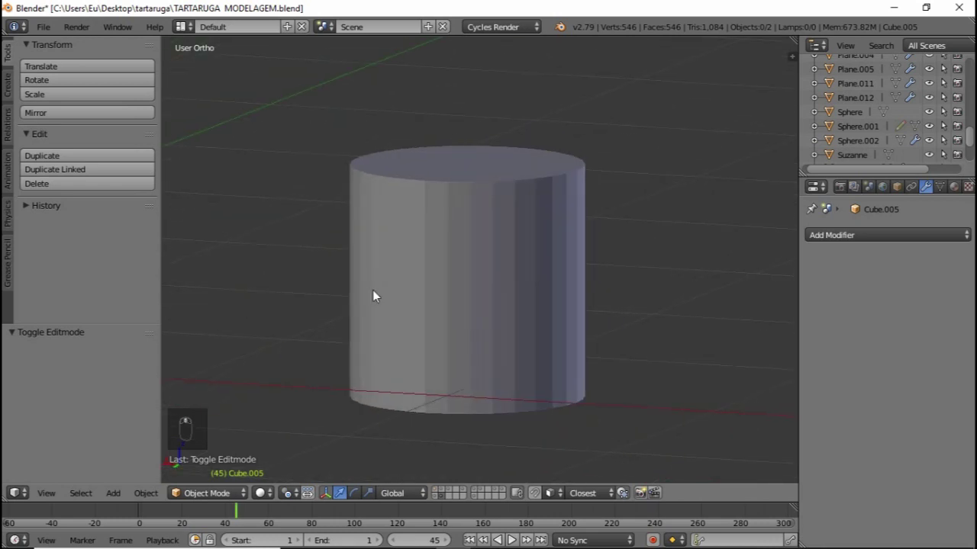
{"action": "right_click", "coordinate": [452, 275]}
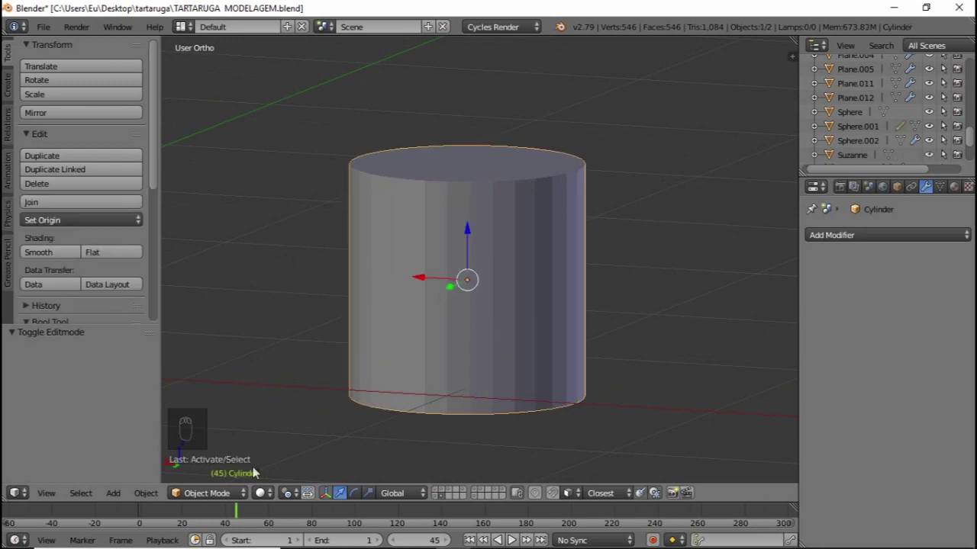
{"action": "left_click", "coordinate": [206, 493]}
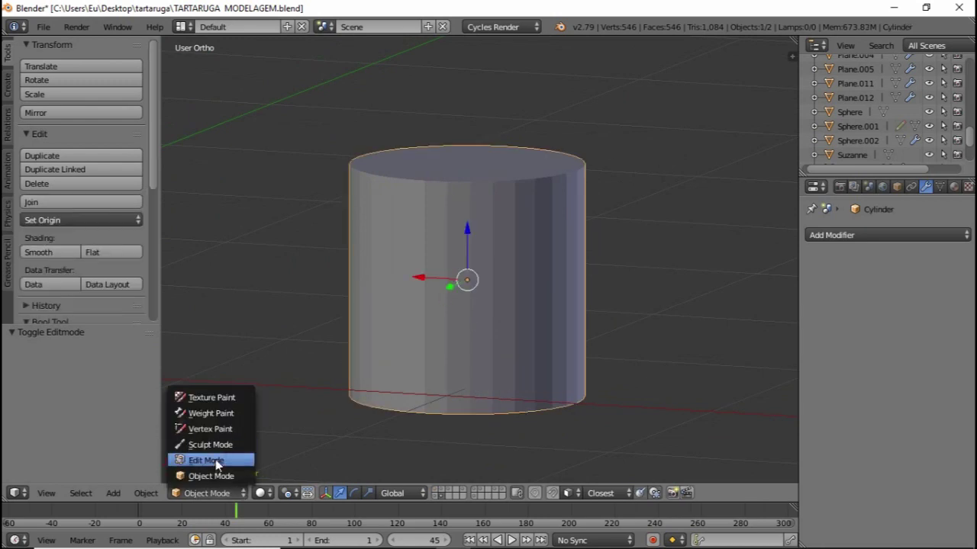
{"action": "left_click", "coordinate": [215, 459]}
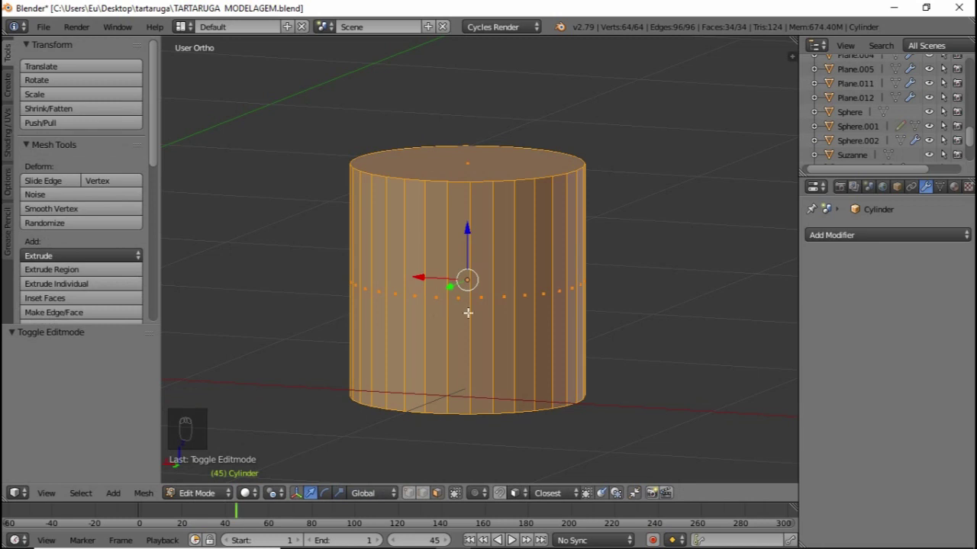
- Add four evenly spaced horizontal loop cuts around the cylinder's side
{"action": "key", "text": "ctrl+r"}
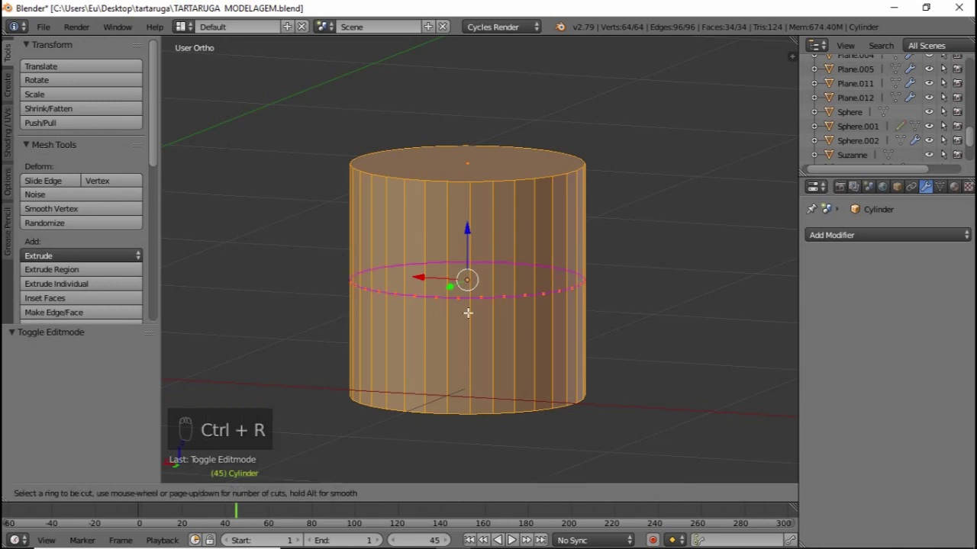
{"action": "scroll", "coordinate": [467, 312], "scroll_direction": "up", "scroll_amount": 3}
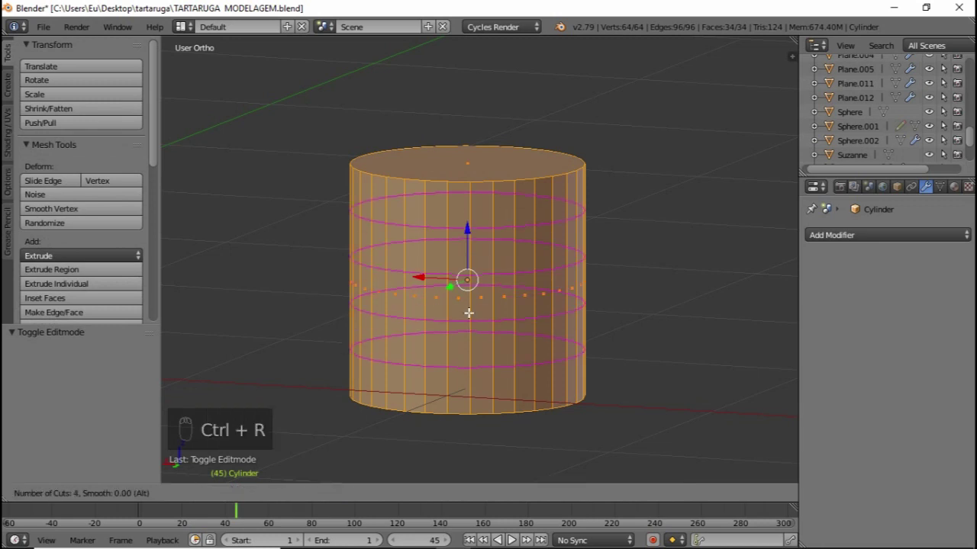
{"action": "left_click", "coordinate": [468, 313]}
{"action": "right_click", "coordinate": [469, 312]}
{"action": "key", "text": "Tab"}
{"action": "key", "text": "Tab"}
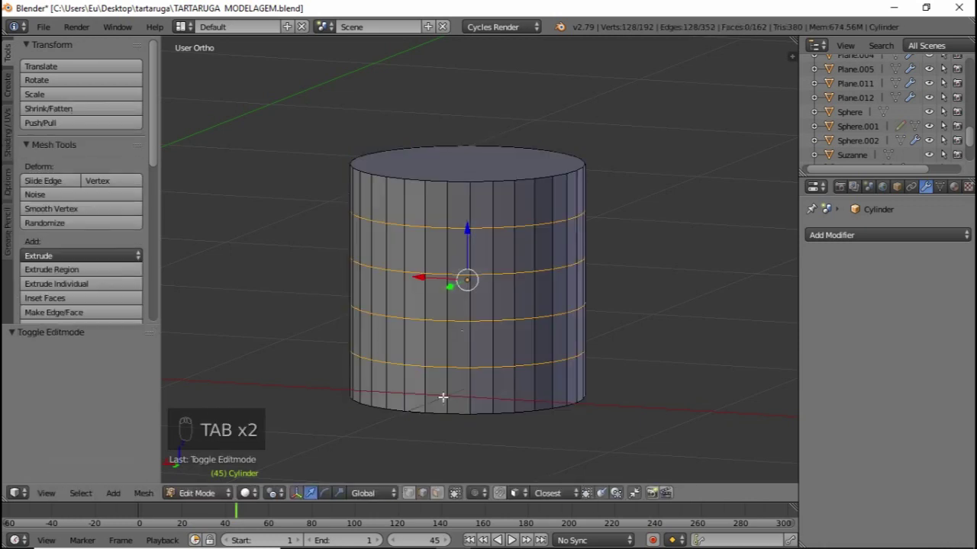
- Switch to face selection and select the loop of faces around the middle band of the cylinder
{"action": "left_click", "coordinate": [437, 492]}
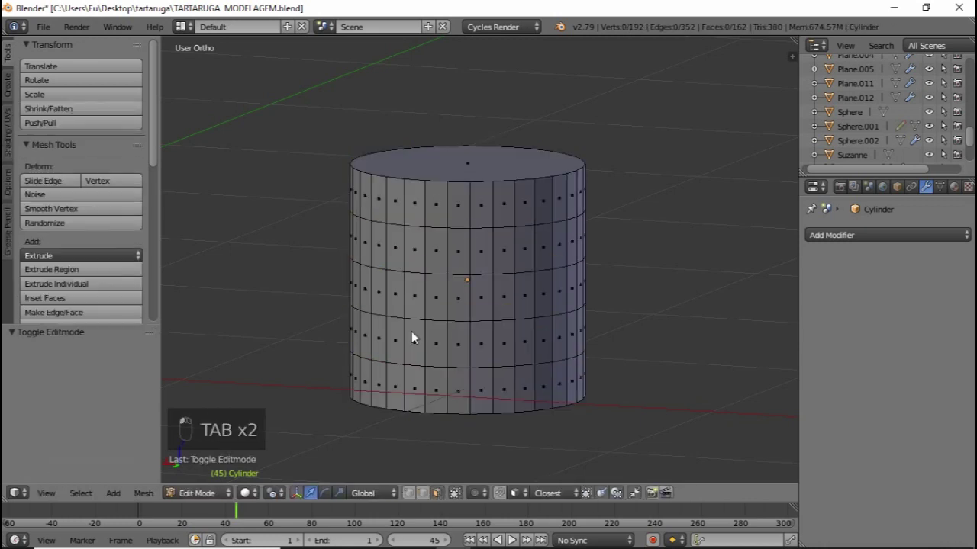
{"action": "scroll", "coordinate": [423, 302], "scroll_direction": "up", "scroll_amount": 1}
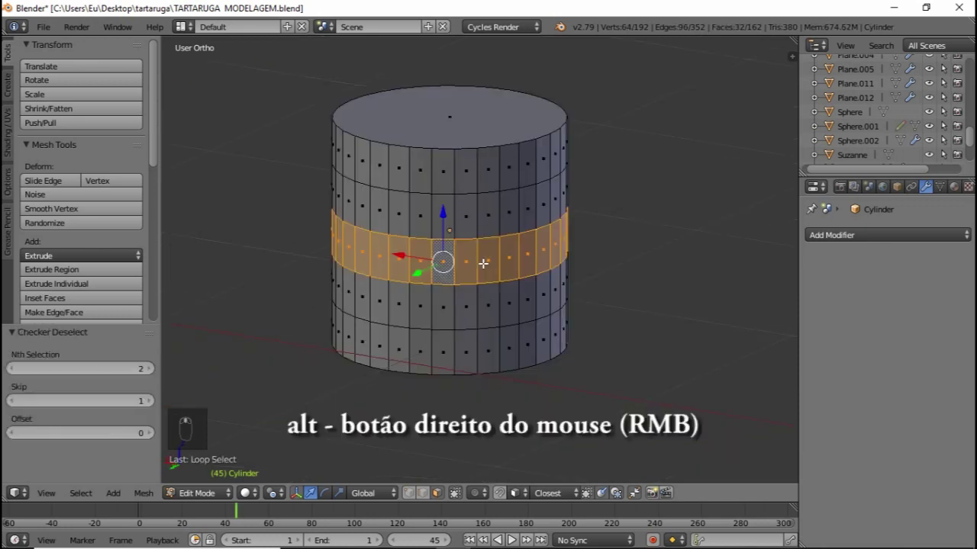
{"action": "scroll", "coordinate": [482, 262], "scroll_direction": "up", "scroll_amount": 1}
{"action": "middle_click_drag", "start_coordinate": [482, 255], "coordinate": [360, 383]}
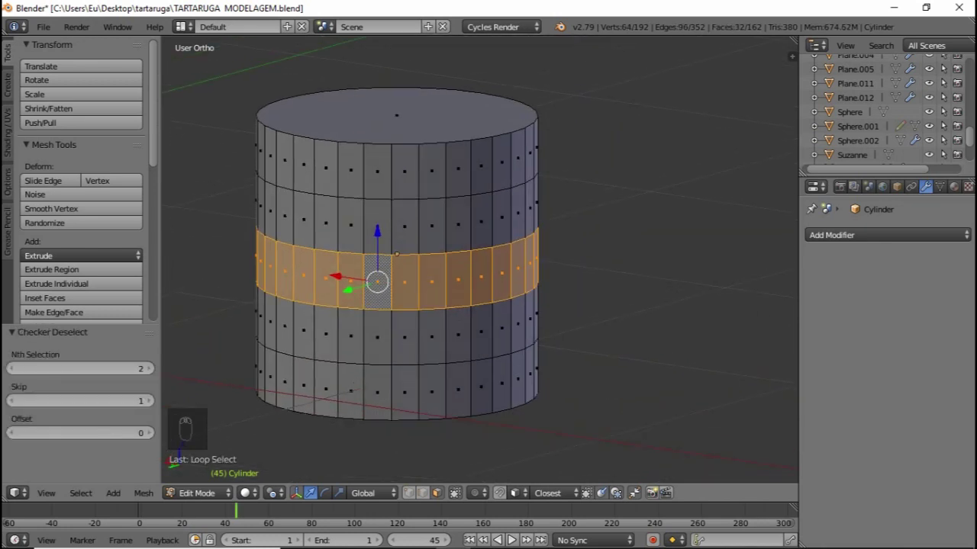
- Apply Checker Deselect to the cylinder's middle face loop so that every other face remains selected
{"action": "left_click", "coordinate": [80, 493]}
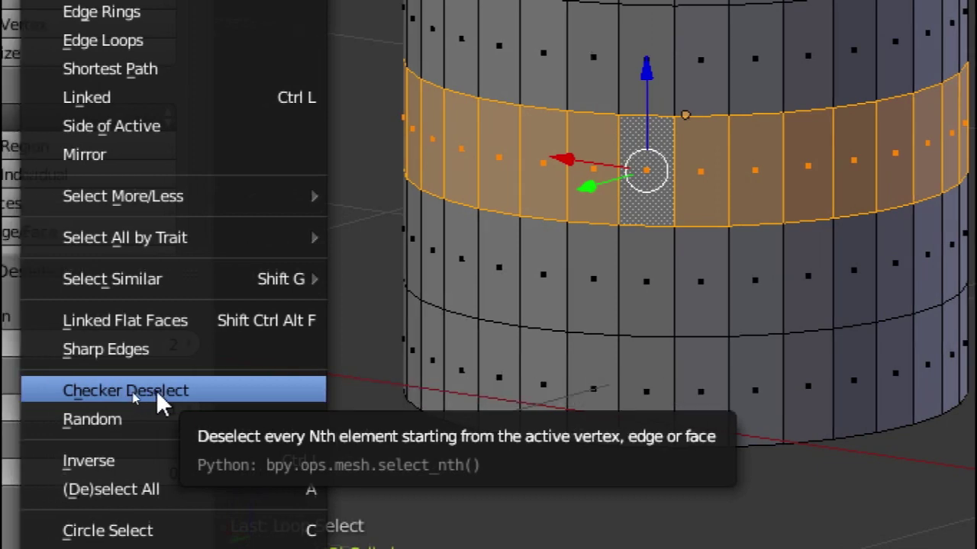
{"action": "left_click", "coordinate": [160, 401]}
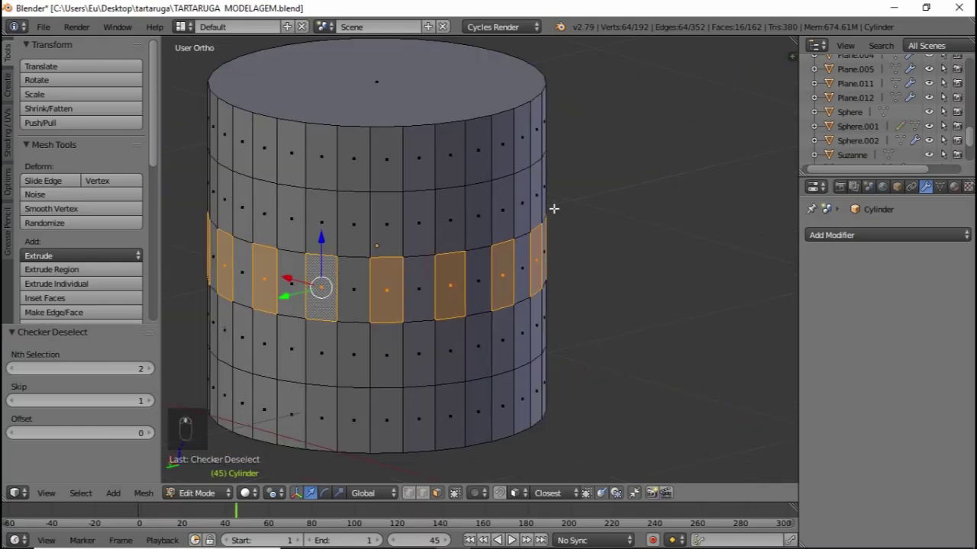
{"action": "scroll", "coordinate": [534, 213], "scroll_direction": "down", "scroll_amount": 2}
{"action": "scroll", "coordinate": [535, 214], "scroll_direction": "down", "scroll_amount": 4, "text": "ctrl"}
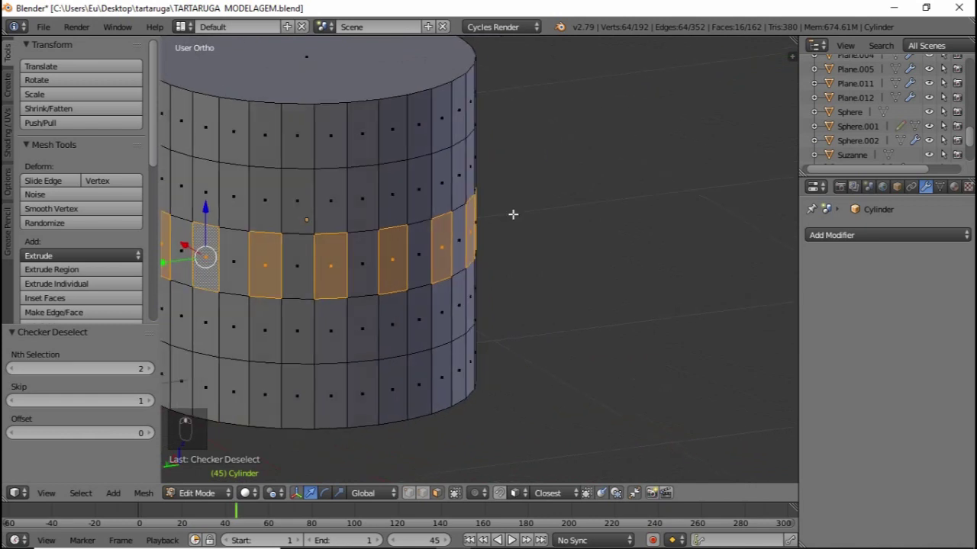
{"action": "scroll", "coordinate": [554, 224], "scroll_direction": "up", "scroll_amount": 3, "text": "ctrl"}
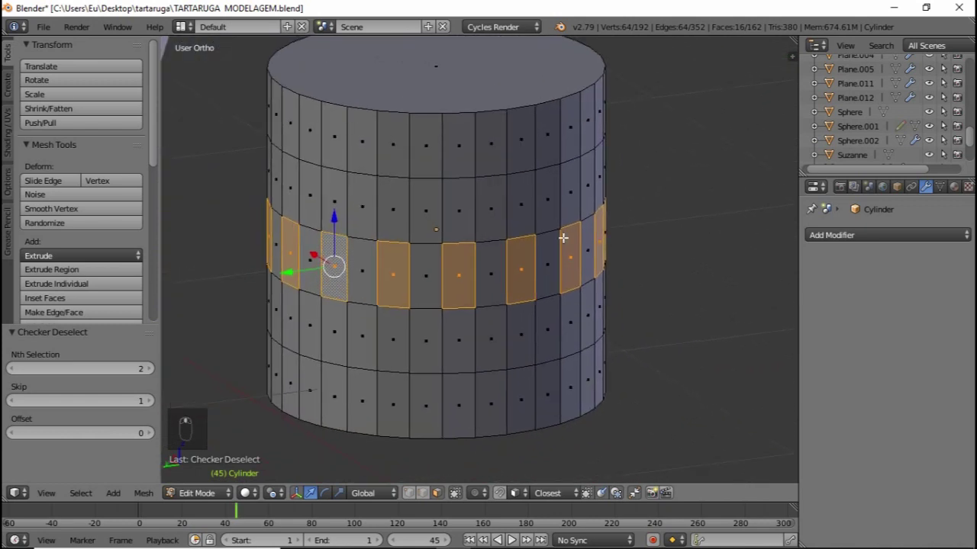
- Select the ring of vertical edges around the cylinder's middle band and thin it to alternate edges with Checker Deselect
{"action": "scroll", "coordinate": [591, 238], "scroll_direction": "up", "scroll_amount": 3, "text": "ctrl"}
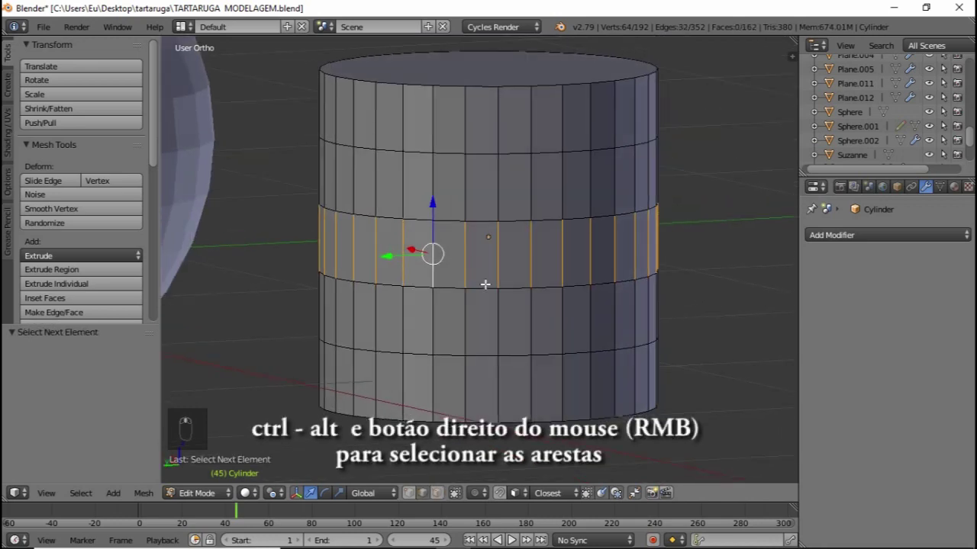
{"action": "middle_click_drag", "start_coordinate": [484, 283], "coordinate": [478, 303]}
{"action": "scroll", "coordinate": [478, 303], "scroll_direction": "up", "scroll_amount": 3}
{"action": "scroll", "coordinate": [481, 304], "scroll_direction": "up", "scroll_amount": 2}
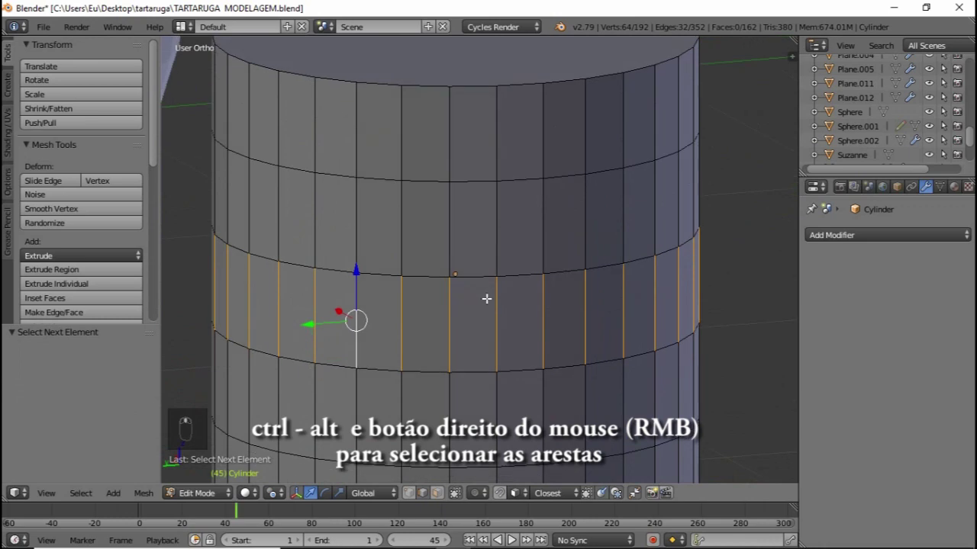
{"action": "middle_click_drag", "start_coordinate": [485, 297], "coordinate": [473, 287]}
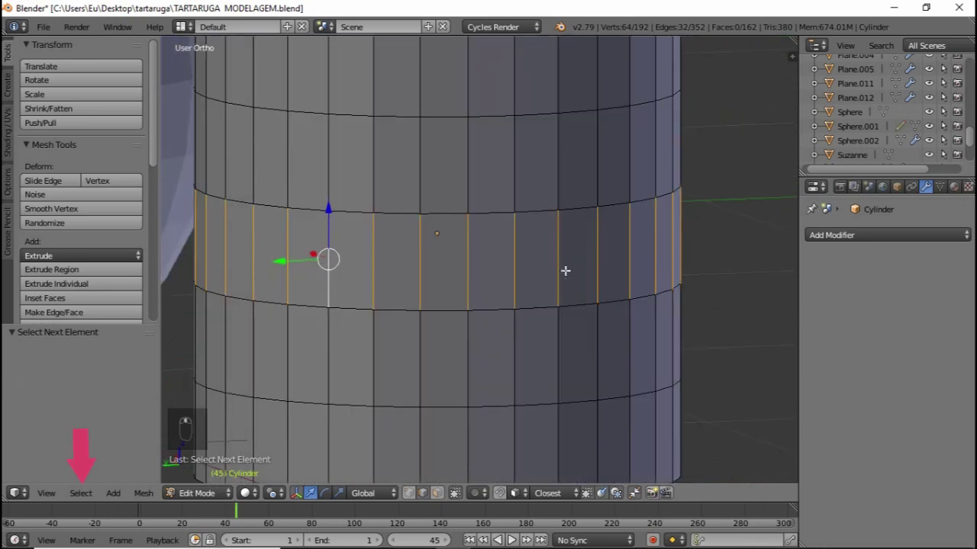
{"action": "scroll", "coordinate": [534, 282], "scroll_direction": "down", "scroll_amount": 1}
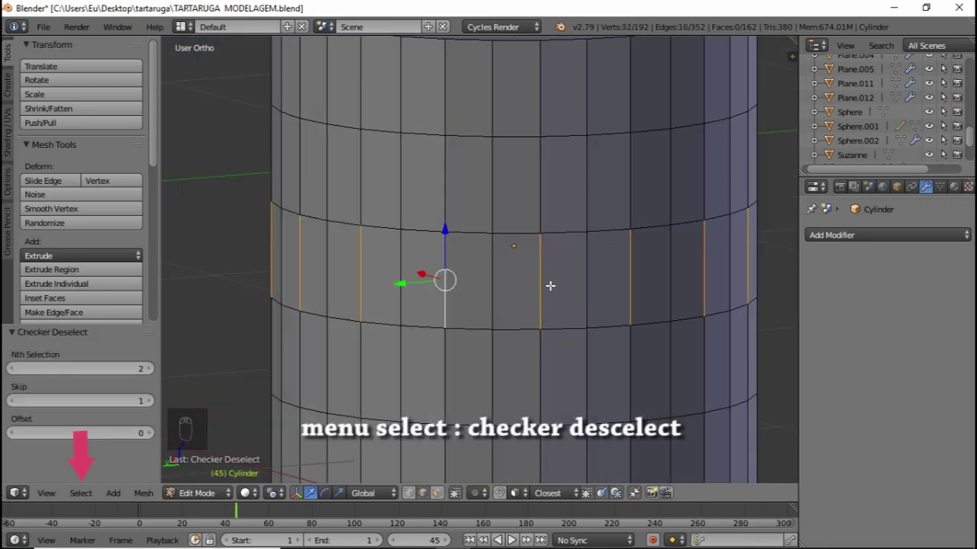
{"action": "scroll", "coordinate": [518, 291], "scroll_direction": "down", "scroll_amount": 1}
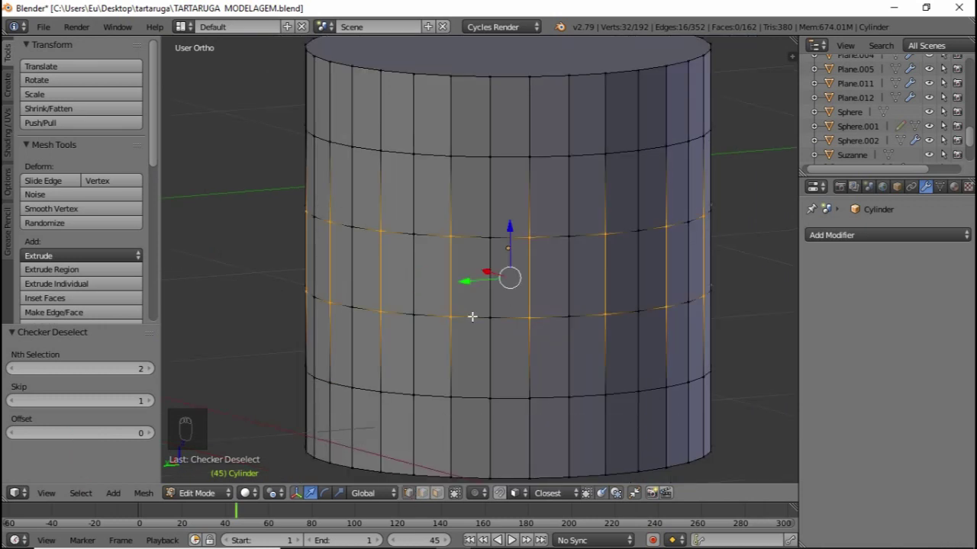
- Select the vertex loop along the lower edge of the cylinder's middle band and apply Checker Deselect to it
{"action": "right_click", "coordinate": [471, 316], "text": "alt"}
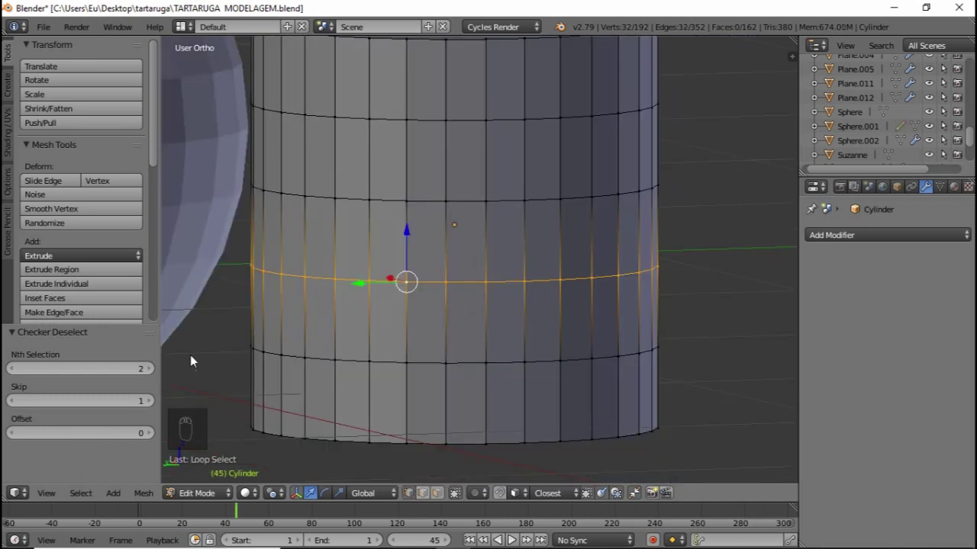
{"action": "left_click", "coordinate": [77, 493]}
{"action": "left_click", "coordinate": [136, 392]}
{"action": "scroll", "coordinate": [611, 292], "scroll_direction": "up", "scroll_amount": 1}
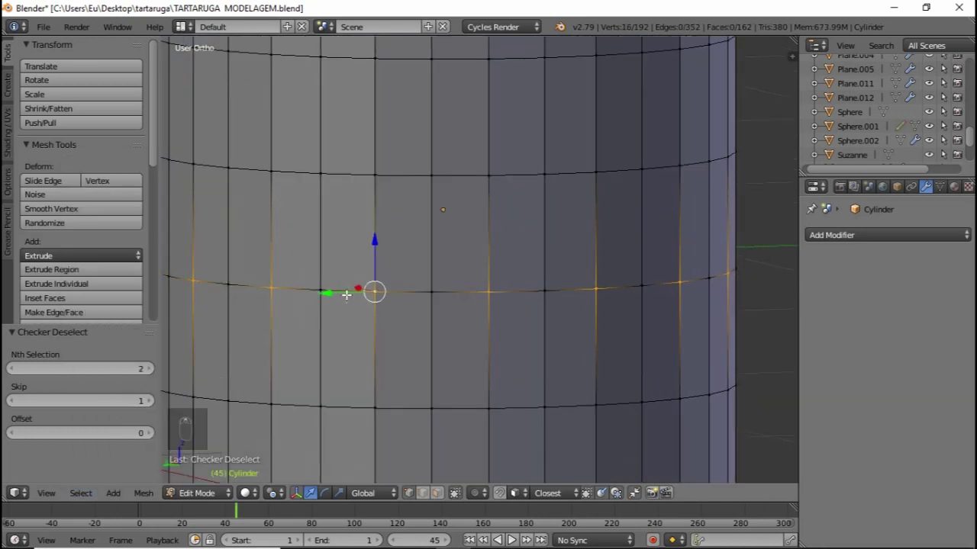
{"action": "key", "text": "KP_Decimal"}
{"action": "middle_click_drag", "start_coordinate": [378, 294], "coordinate": [340, 272]}
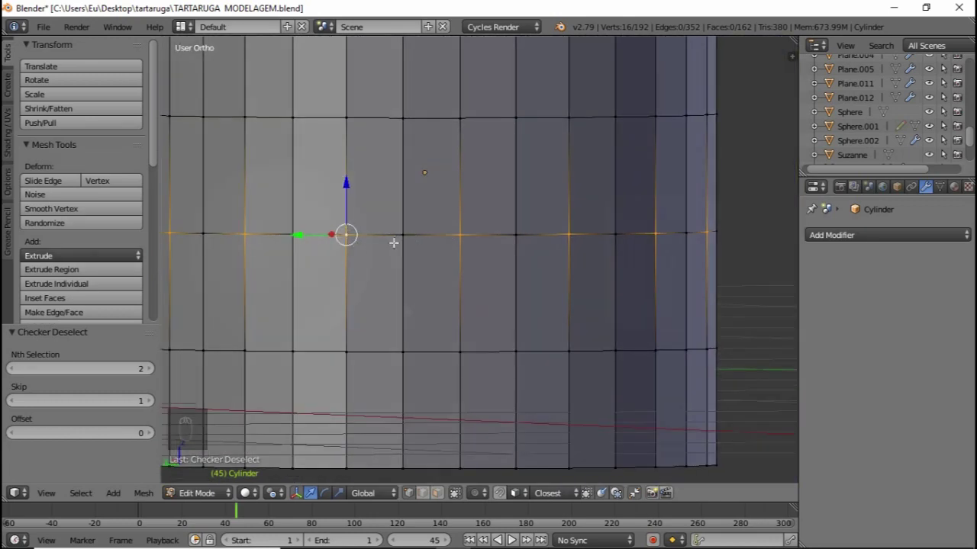
- Return the cylinder to Object Mode and open the subdivided cube in Edit Mode
{"action": "key", "text": "Tab"}
{"action": "scroll", "coordinate": [400, 282], "scroll_direction": "down", "scroll_amount": 5}
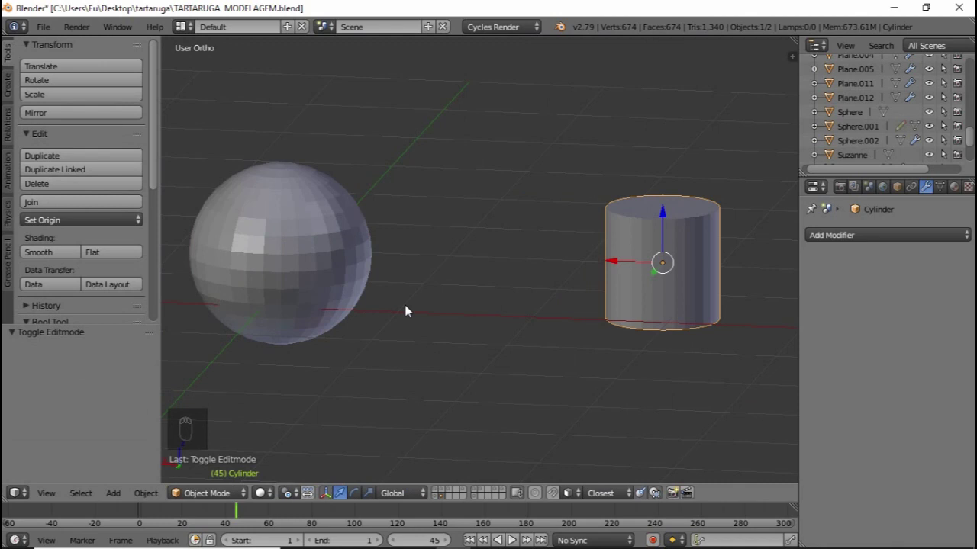
{"action": "middle_click_drag", "start_coordinate": [406, 311], "coordinate": [397, 307]}
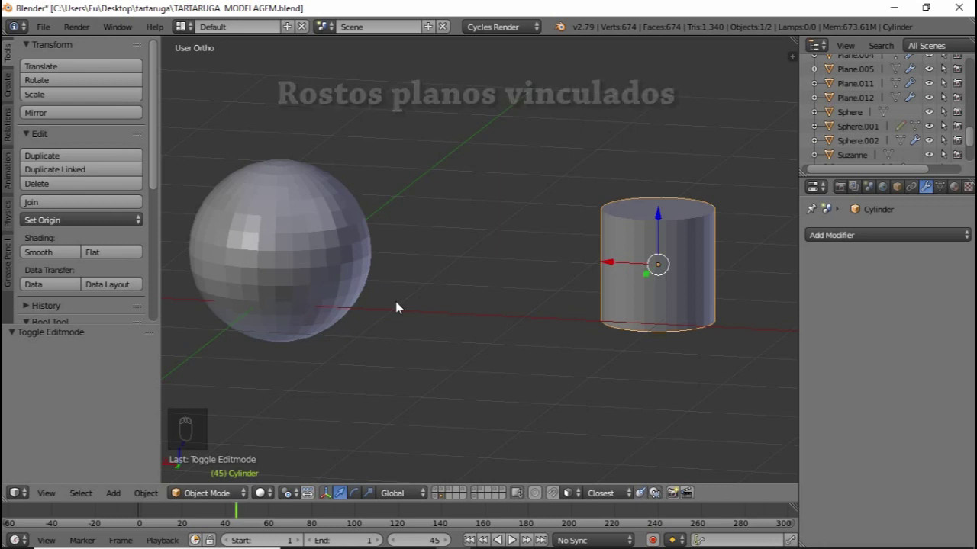
{"action": "middle_click_drag", "start_coordinate": [395, 302], "coordinate": [396, 271]}
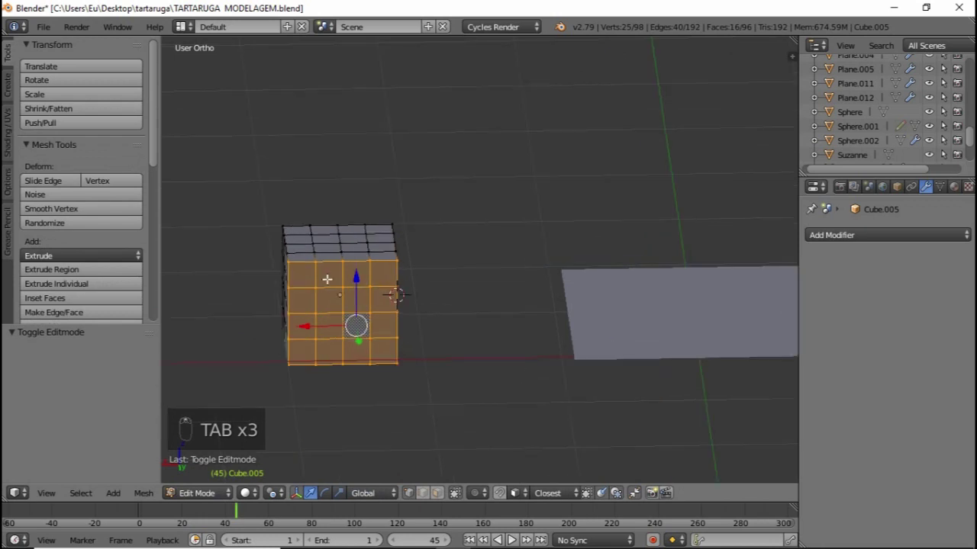
- Deselect everything on the cube and switch to face selection
{"action": "middle_click_drag", "start_coordinate": [326, 279], "coordinate": [451, 283]}
{"action": "scroll", "coordinate": [503, 306], "scroll_direction": "up", "scroll_amount": 3}
{"action": "key", "text": "a"}
{"action": "middle_click_drag", "start_coordinate": [504, 306], "coordinate": [576, 222], "text": "shift"}
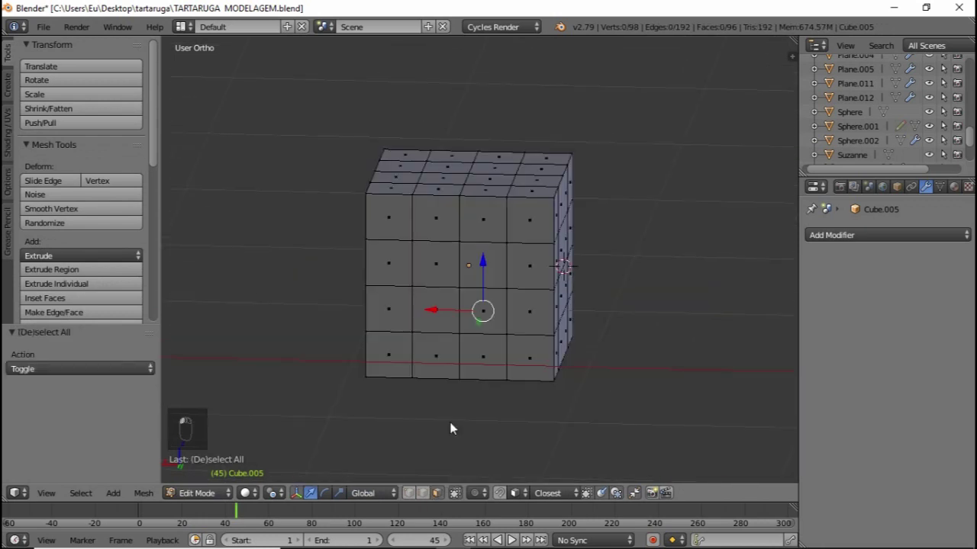
- Select one face on a side of the cube and extend the selection to its Linked Flat Faces
{"action": "scroll", "coordinate": [470, 269], "scroll_direction": "up", "scroll_amount": 2}
{"action": "right_click", "coordinate": [469, 277]}
{"action": "middle_click_drag", "start_coordinate": [469, 277], "coordinate": [427, 290]}
{"action": "left_click", "coordinate": [80, 493]}
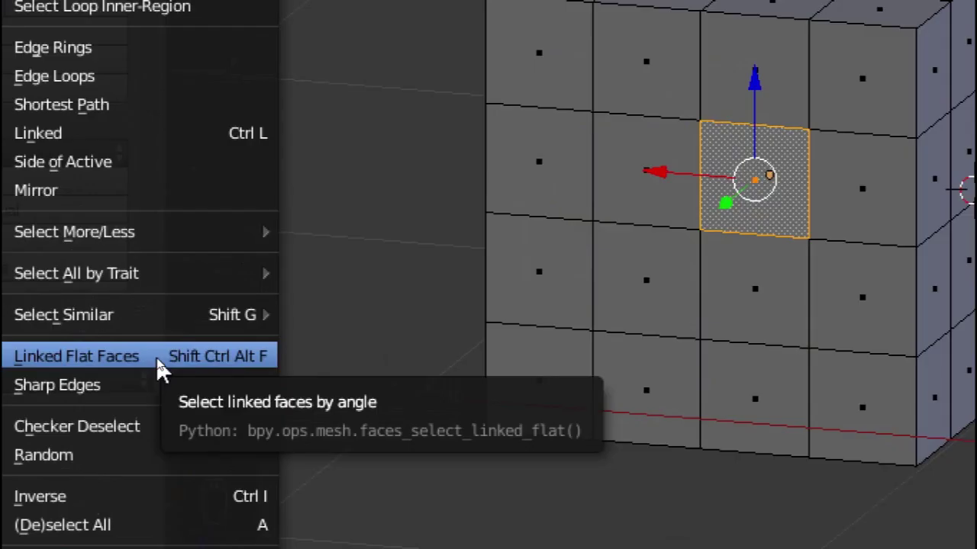
{"action": "left_click", "coordinate": [156, 358]}
{"action": "middle_click_drag", "start_coordinate": [901, 259], "coordinate": [580, 369]}
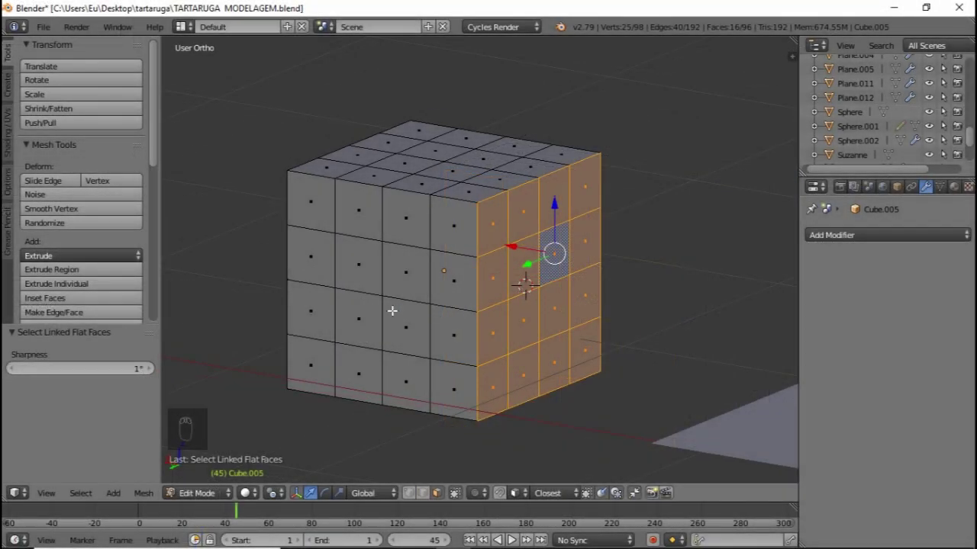
- Select one single face on each of the cube's four vertical sides
{"action": "middle_click_drag", "start_coordinate": [390, 313], "coordinate": [418, 273]}
{"action": "right_click", "coordinate": [389, 284]}
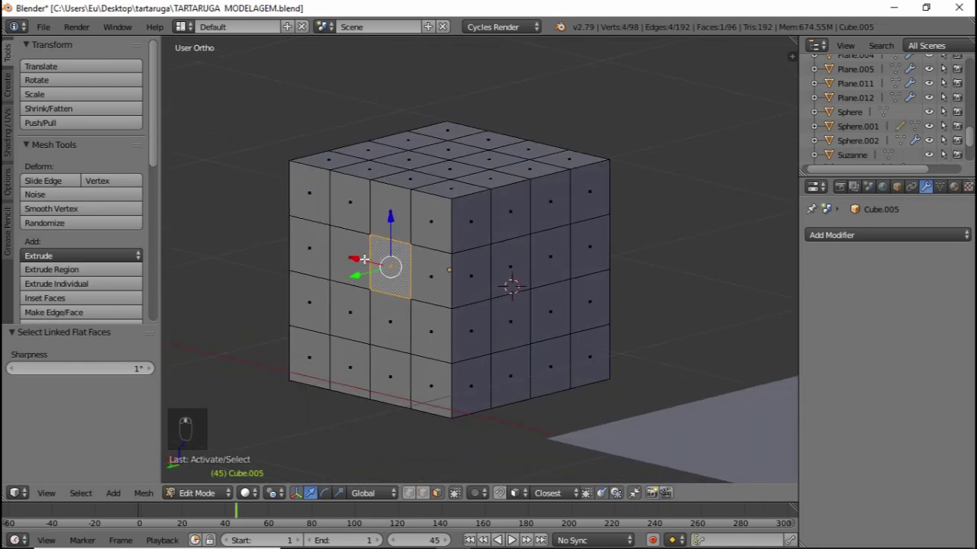
{"action": "middle_click_drag", "start_coordinate": [473, 254], "coordinate": [520, 261]}
{"action": "right_click", "coordinate": [452, 299], "text": "shift"}
{"action": "middle_click_drag", "start_coordinate": [438, 307], "coordinate": [514, 290]}
{"action": "right_click", "coordinate": [580, 304], "text": "shift"}
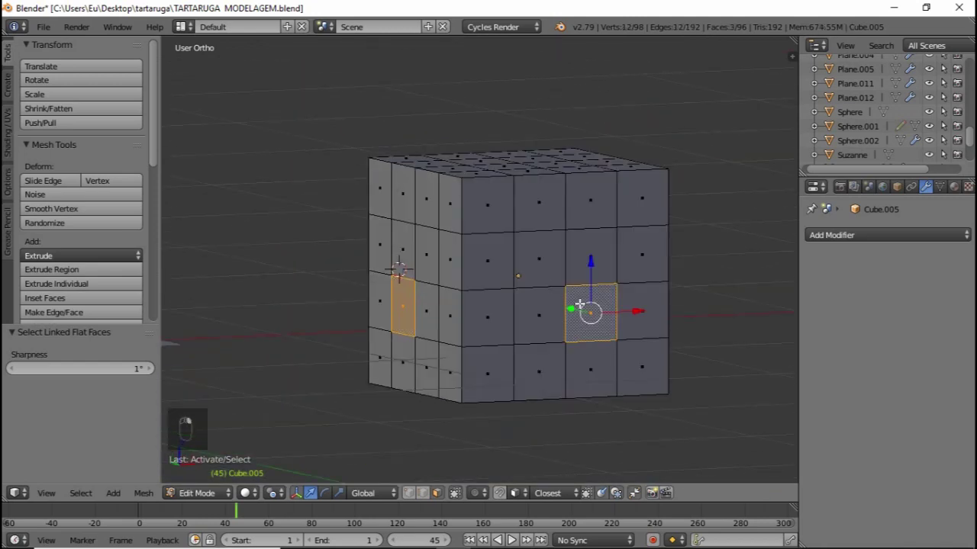
{"action": "middle_click_drag", "start_coordinate": [538, 323], "coordinate": [605, 282]}
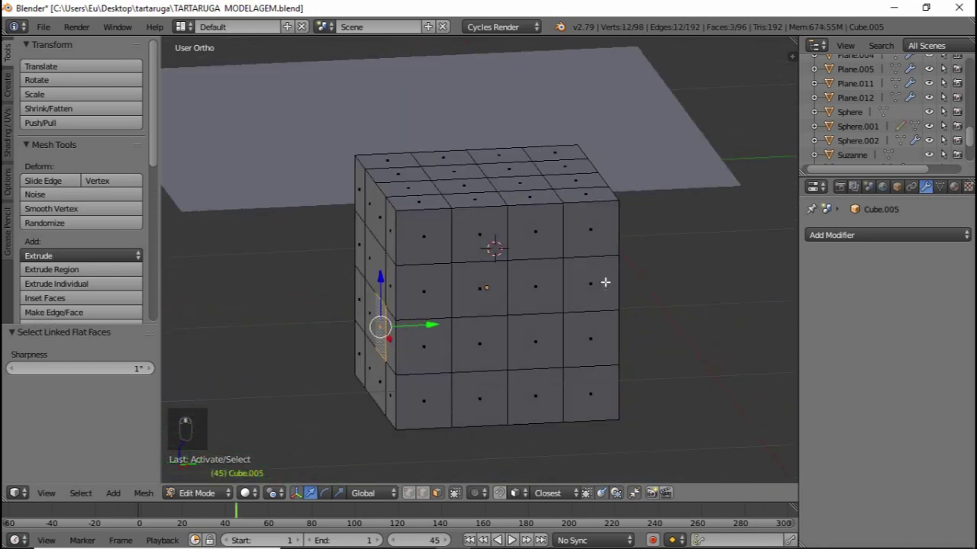
{"action": "right_click", "coordinate": [541, 285], "text": "shift"}
{"action": "middle_click_drag", "start_coordinate": [616, 282], "coordinate": [598, 265]}
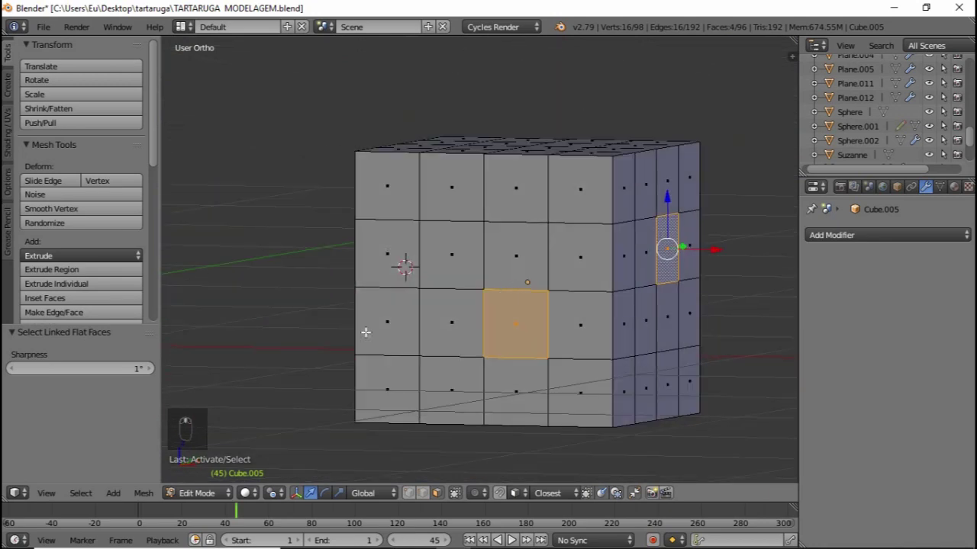
- Extend the four selected faces to all four vertical sides of the cube with Linked Flat Faces
{"action": "left_click", "coordinate": [82, 493]}
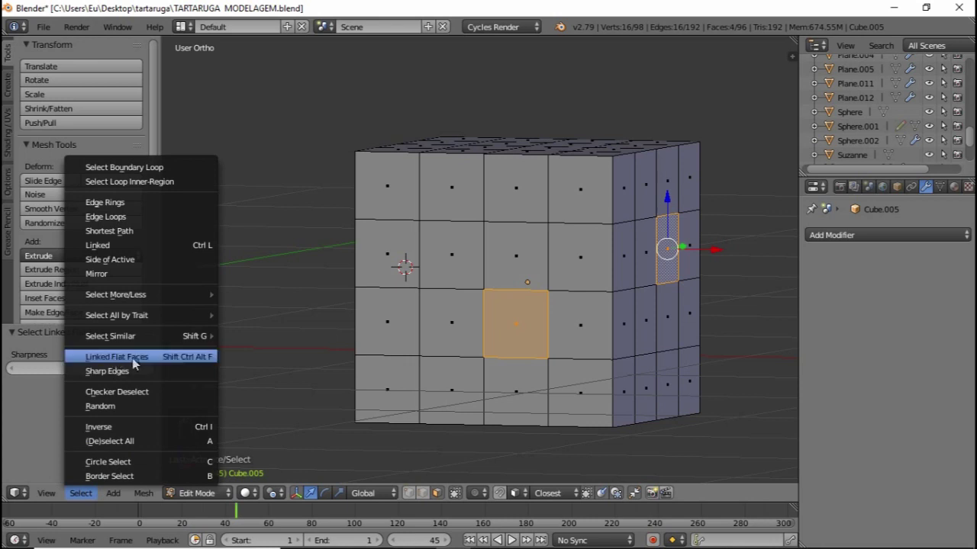
{"action": "left_click", "coordinate": [206, 367]}
{"action": "scroll", "coordinate": [483, 344], "scroll_direction": "down", "scroll_amount": 1}
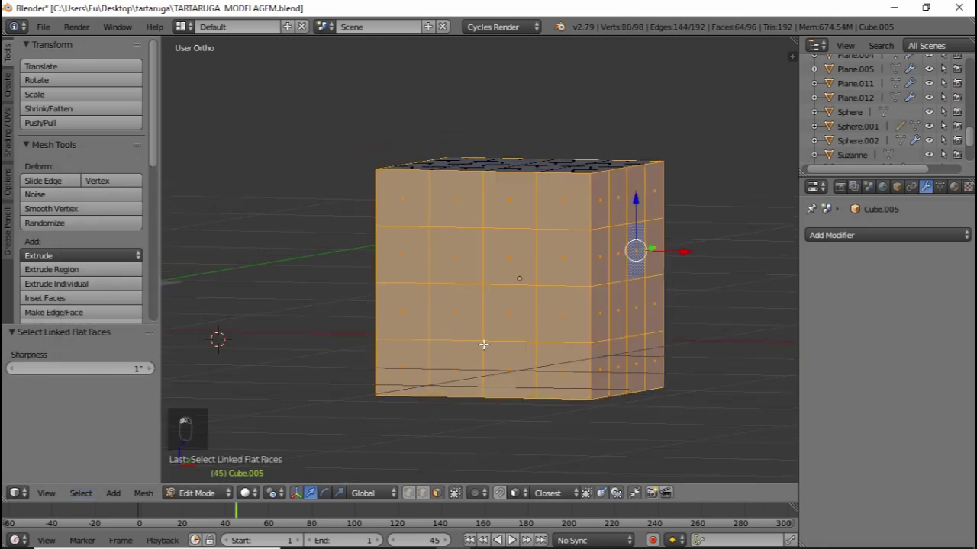
{"action": "middle_click_drag", "start_coordinate": [491, 340], "coordinate": [527, 225]}
{"action": "middle_click_drag", "start_coordinate": [497, 265], "coordinate": [436, 280]}
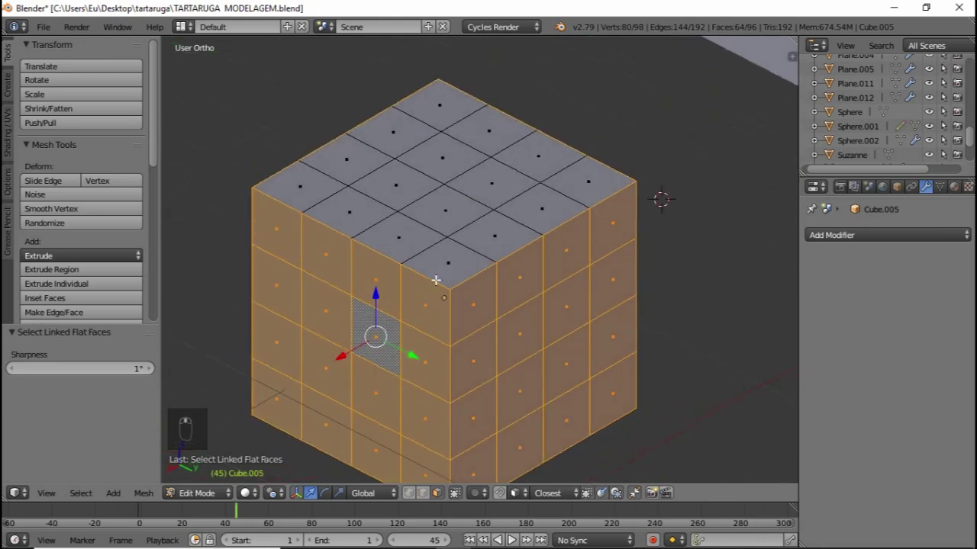
- Select one face on the cube's top and one on its underside, and extend both with Linked Flat Faces
{"action": "scroll", "coordinate": [438, 265], "scroll_direction": "down", "scroll_amount": 1}
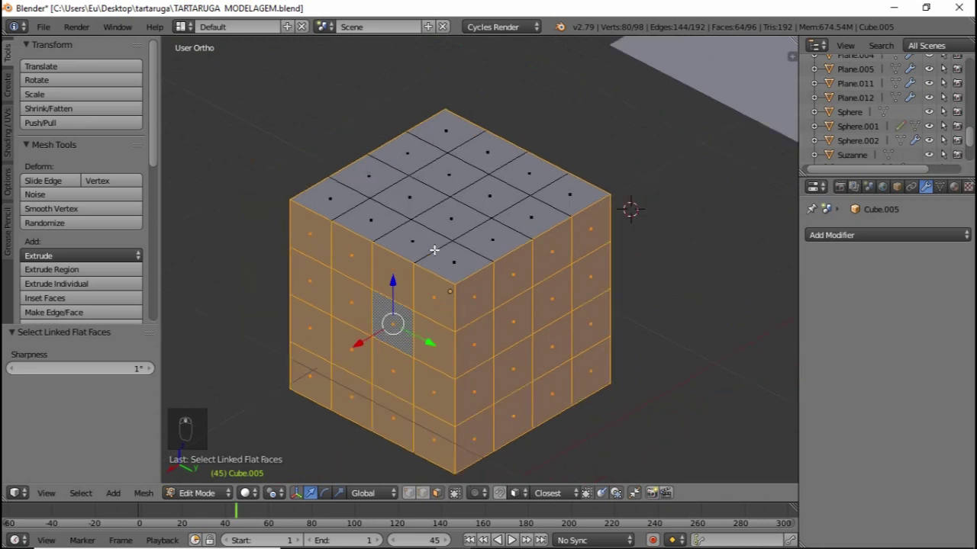
{"action": "right_click", "coordinate": [453, 217]}
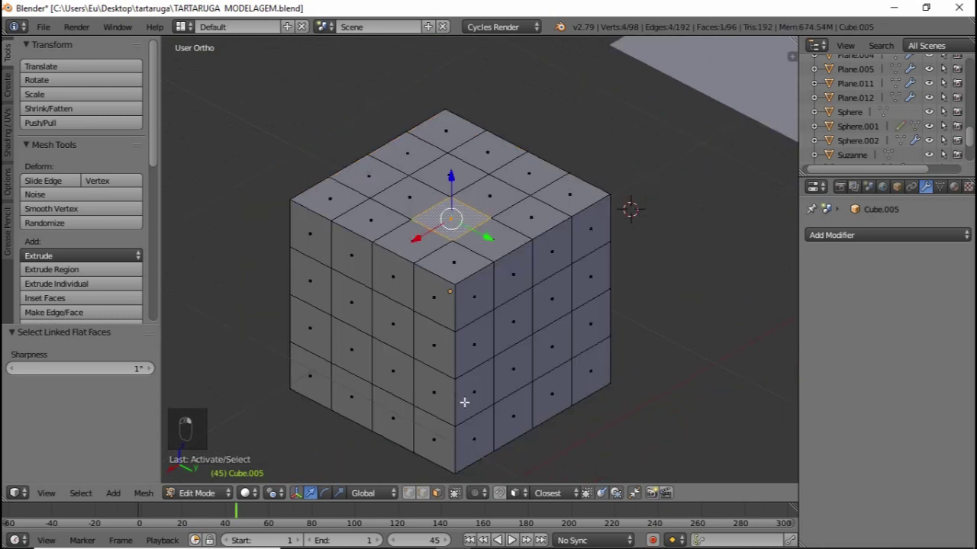
{"action": "middle_click_drag", "start_coordinate": [464, 380], "coordinate": [446, 325]}
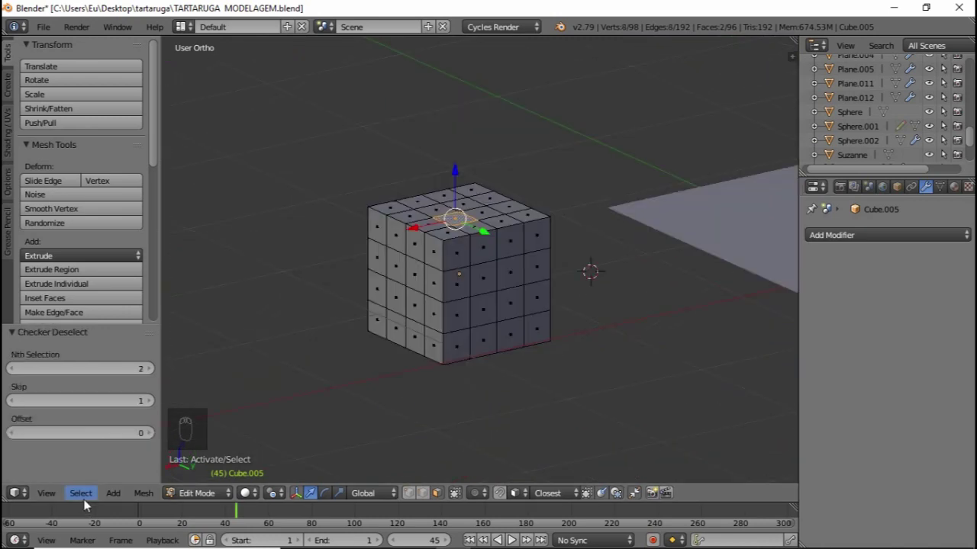
{"action": "left_click", "coordinate": [81, 493]}
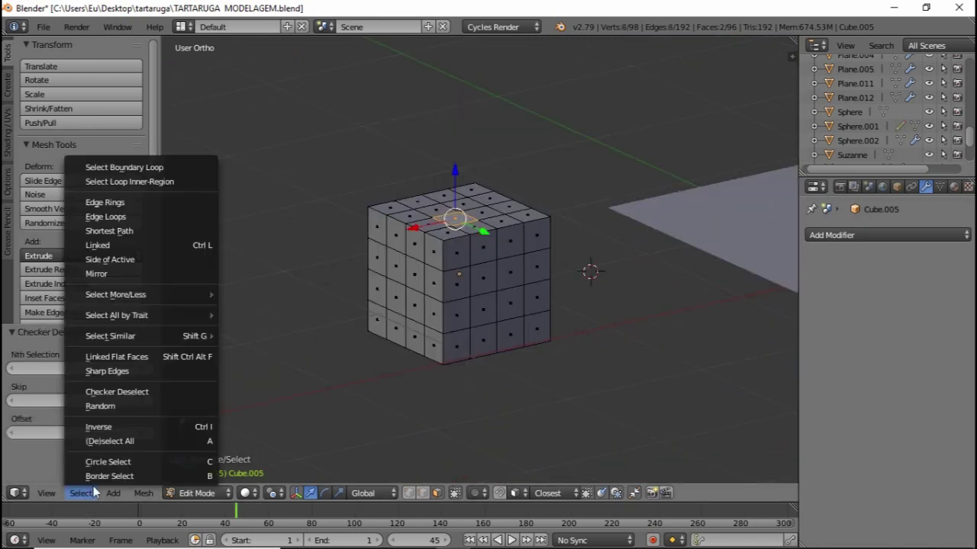
{"action": "left_click", "coordinate": [148, 356]}
{"action": "middle_click_drag", "start_coordinate": [440, 209], "coordinate": [549, 226]}
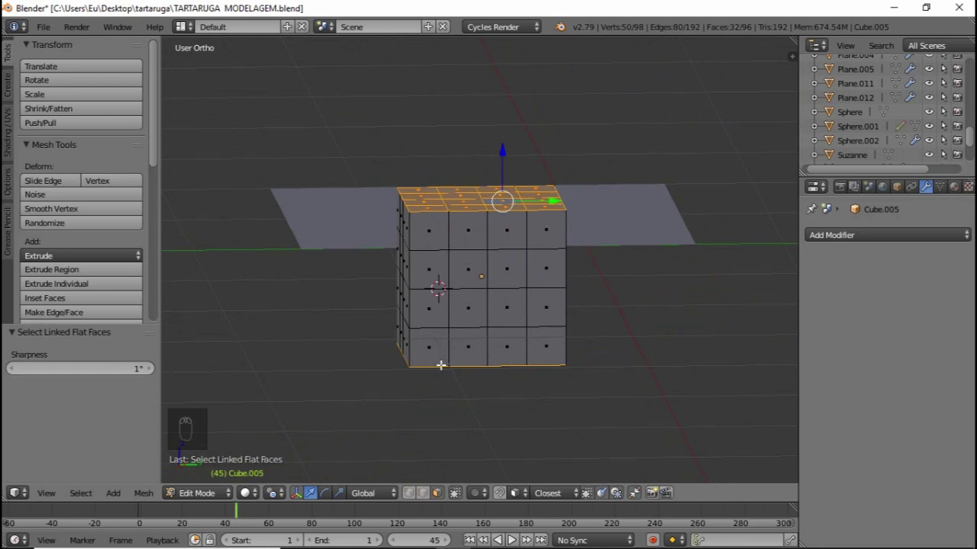
{"action": "middle_click_drag", "start_coordinate": [478, 233], "coordinate": [528, 198]}
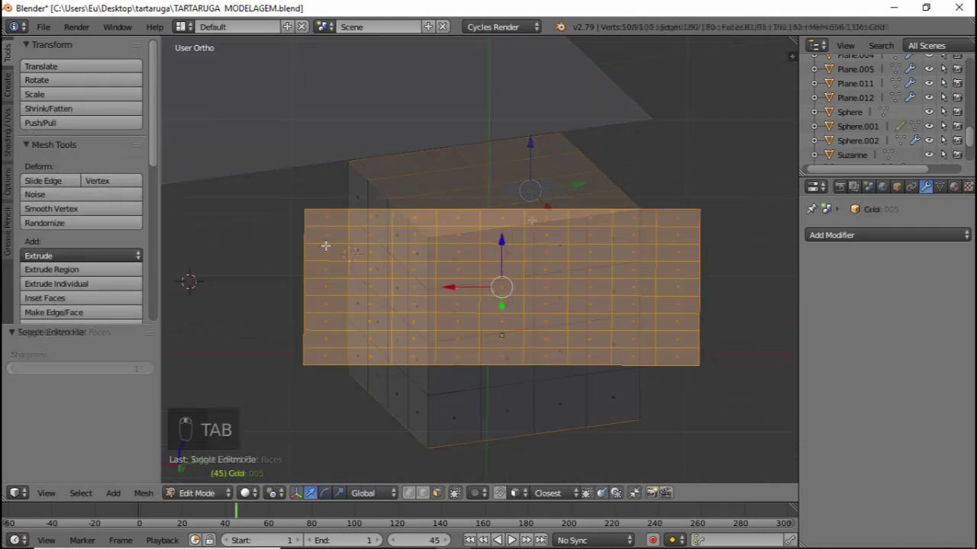
- Extrude the grid's lower edge loop downward and its upper edge loop upward at an angle to the original plane
{"action": "right_click", "coordinate": [491, 359], "text": "alt"}
{"action": "key", "text": "e"}
{"action": "left_click", "coordinate": [492, 445]}
{"action": "right_click", "coordinate": [447, 201], "text": "alt"}
{"action": "key", "text": "e"}
{"action": "left_click", "coordinate": [450, 107]}
- Add horizontal loop cuts across the grid's extruded upper and lower sections
{"action": "key", "text": "ctrl+r"}
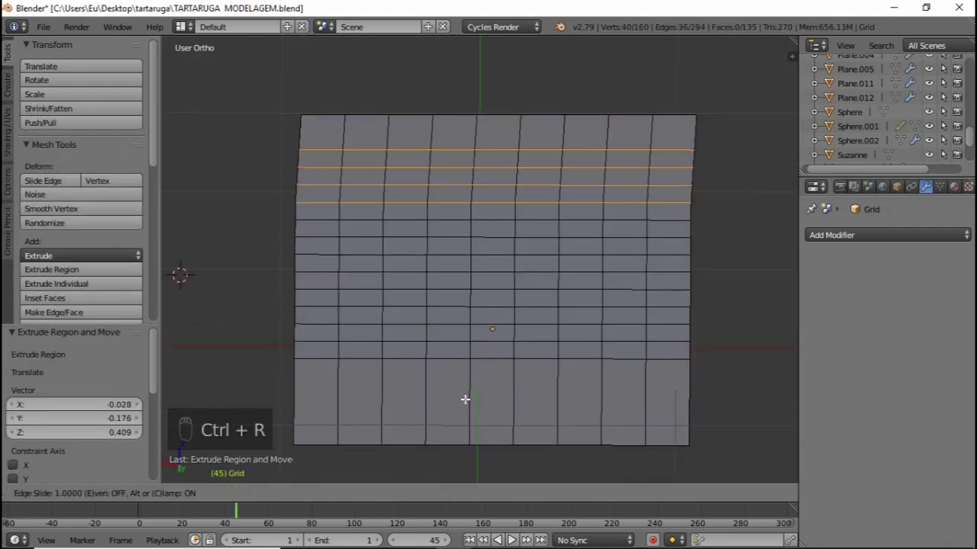
{"action": "left_click", "coordinate": [463, 399]}
{"action": "key", "text": "Tab"}
{"action": "key", "text": "Tab"}
- Select one face on the grid's middle section, then one on its lower section, extending each with Linked Flat Faces
{"action": "right_click", "coordinate": [488, 287]}
{"action": "left_click", "coordinate": [80, 493]}
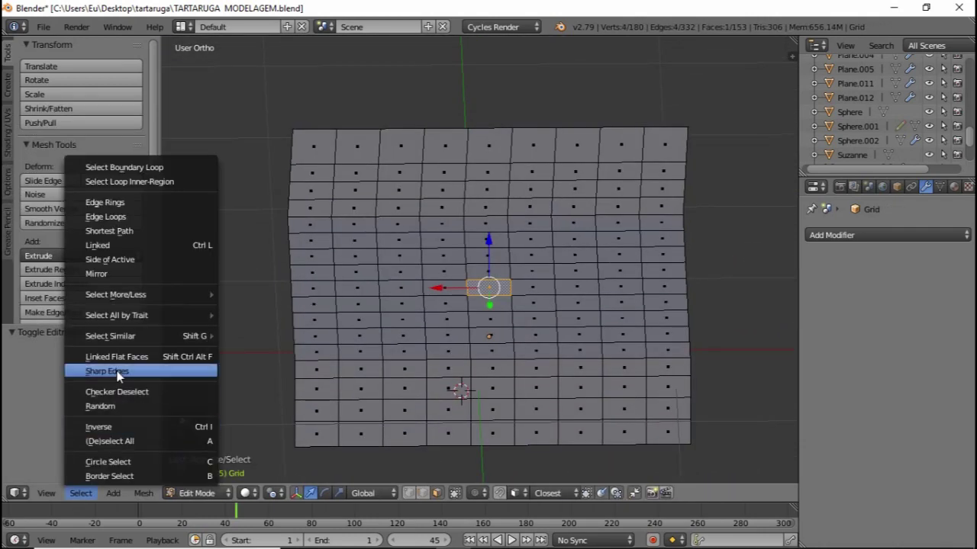
{"action": "left_click", "coordinate": [121, 359]}
{"action": "middle_click_drag", "start_coordinate": [457, 345], "coordinate": [547, 319]}
{"action": "right_click", "coordinate": [547, 318]}
{"action": "left_click", "coordinate": [80, 493]}
{"action": "left_click", "coordinate": [122, 356]}
- Extend the selected face on the grid's upper section with Linked Flat Faces and leave Edit Mode
{"action": "left_click", "coordinate": [81, 493]}
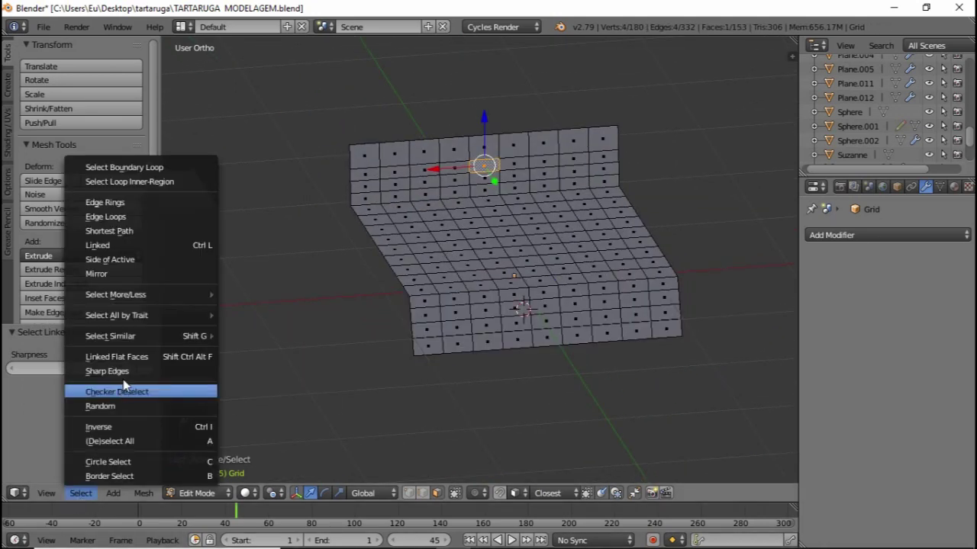
{"action": "left_click", "coordinate": [133, 362]}
{"action": "middle_click_drag", "start_coordinate": [343, 320], "coordinate": [466, 288]}
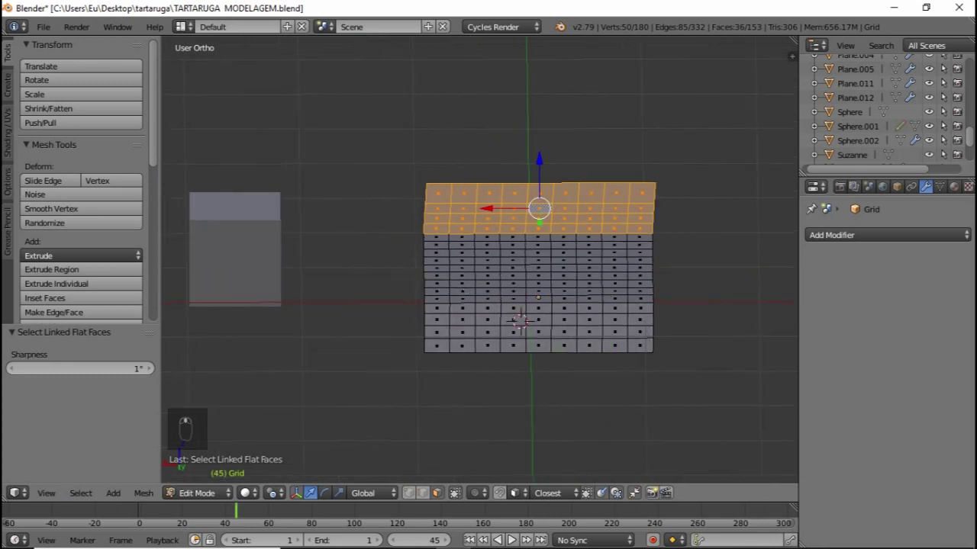
{"action": "key", "text": "Tab"}
{"action": "scroll", "coordinate": [469, 296], "scroll_direction": "down", "scroll_amount": 2}
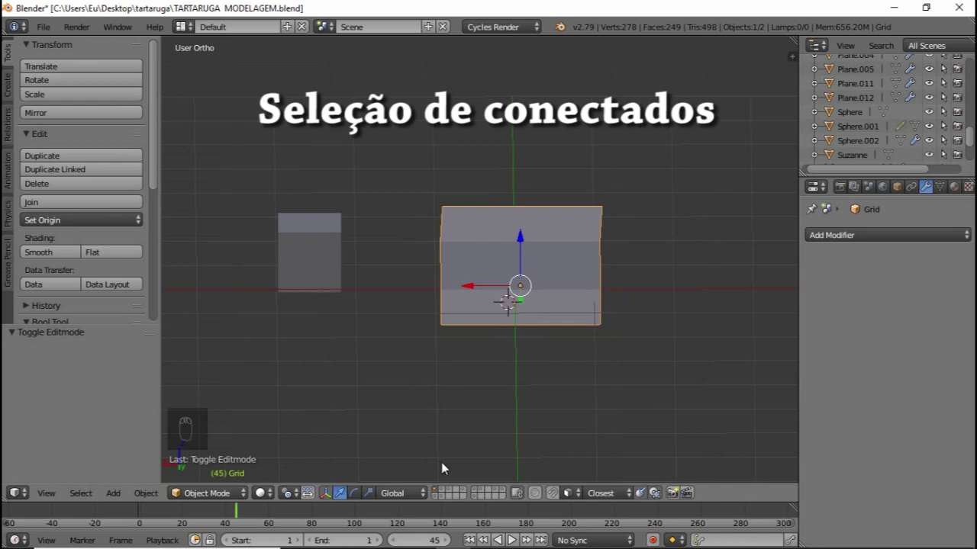
- Open the monkey head in Edit Mode, select one face above its mouth and extend the selection with Linked
{"action": "key", "text": "Tab"}
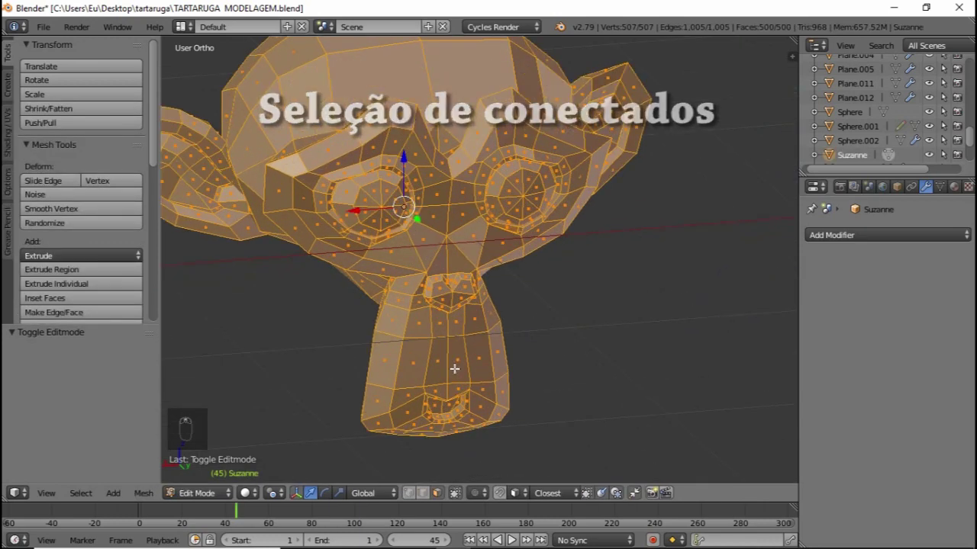
{"action": "right_click", "coordinate": [454, 368]}
{"action": "key", "text": "KP_5"}
{"action": "key", "text": "KP_5"}
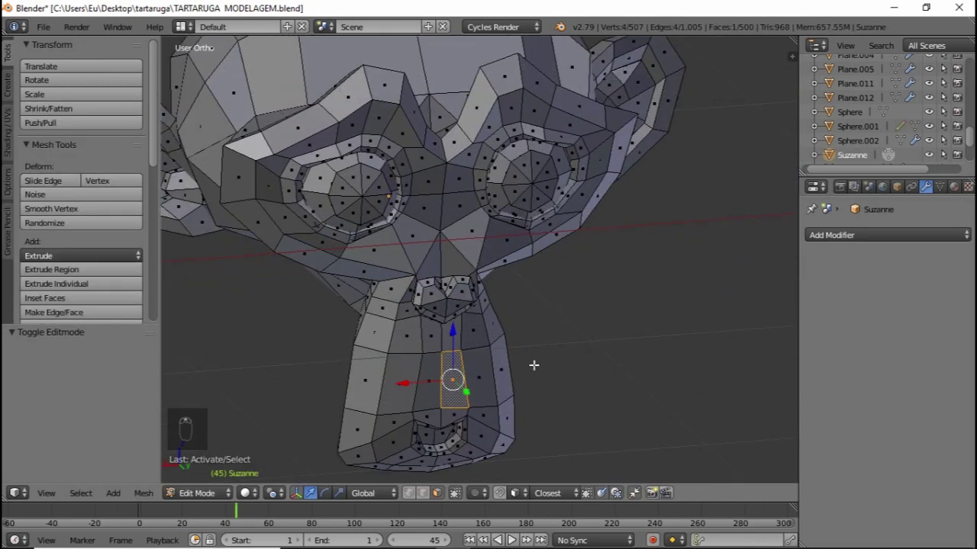
{"action": "left_click", "coordinate": [81, 494]}
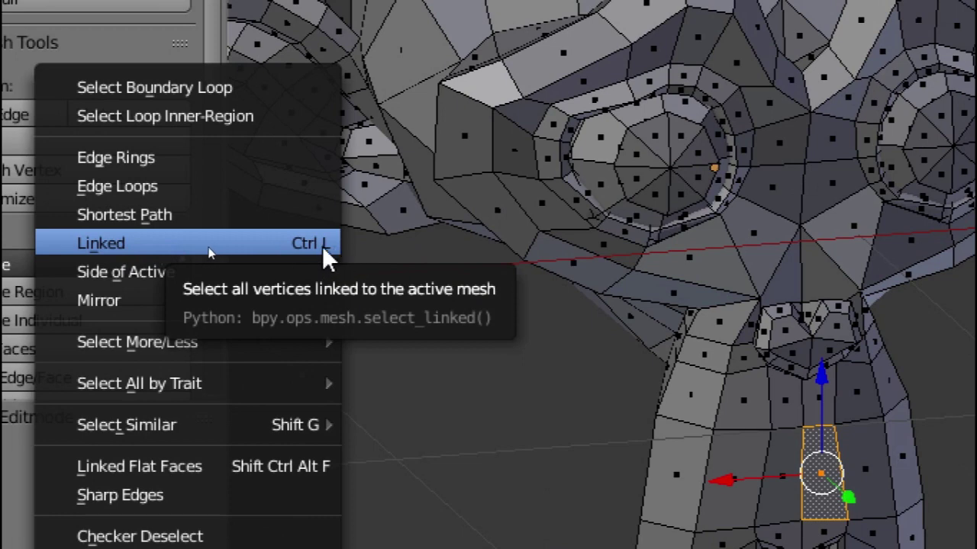
{"action": "left_click", "coordinate": [167, 244]}
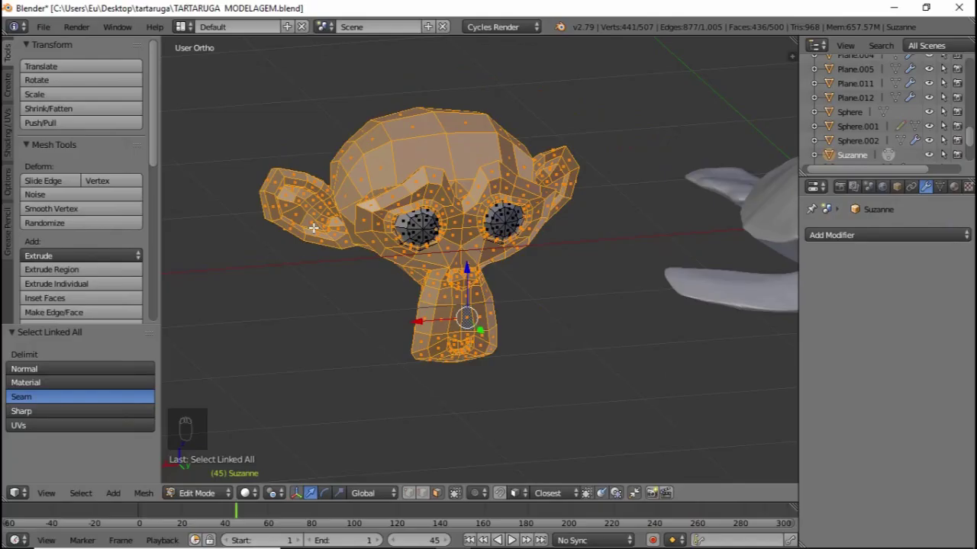
- Examine the monkey head's linked selection closely around the two separate eyeballs
{"action": "scroll", "coordinate": [312, 226], "scroll_direction": "up", "scroll_amount": 2}
{"action": "middle_click_drag", "start_coordinate": [334, 219], "coordinate": [522, 228]}
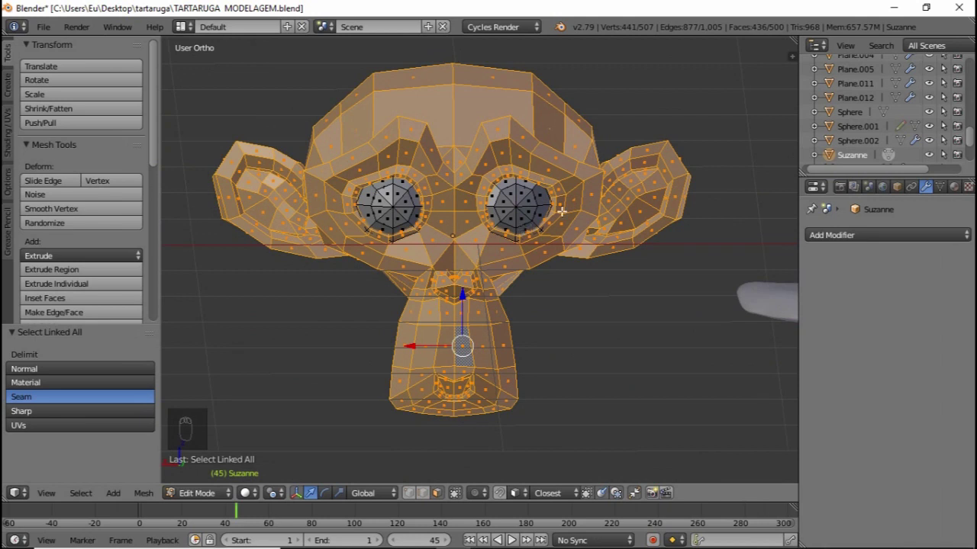
{"action": "middle_click_drag", "start_coordinate": [522, 217], "coordinate": [526, 230]}
{"action": "scroll", "coordinate": [336, 253], "scroll_direction": "down", "scroll_amount": 1}
{"action": "scroll", "coordinate": [336, 253], "scroll_direction": "up", "scroll_amount": 3}
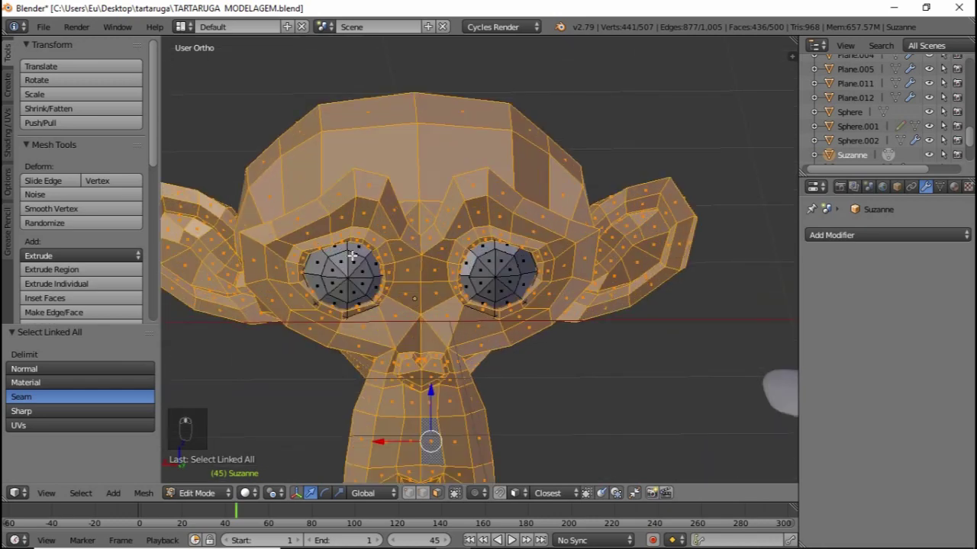
{"action": "scroll", "coordinate": [355, 259], "scroll_direction": "up", "scroll_amount": 1}
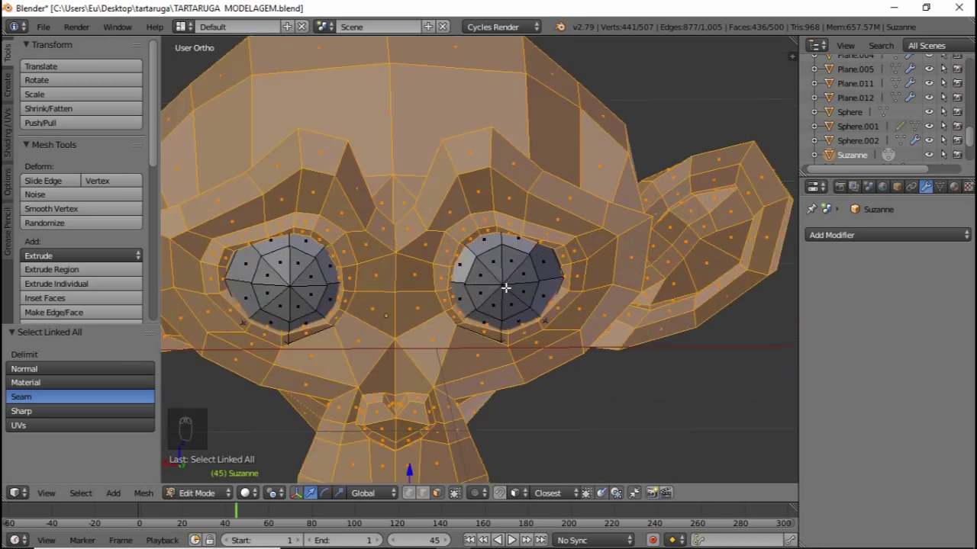
{"action": "key", "text": "Tab"}
{"action": "key", "text": "Tab"}
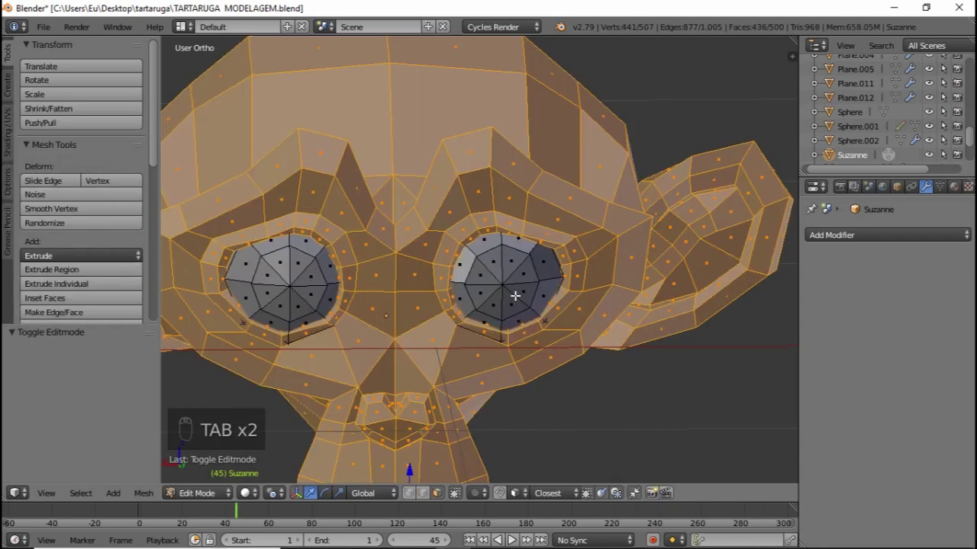
{"action": "middle_click_drag", "start_coordinate": [580, 268], "coordinate": [446, 260]}
{"action": "scroll", "coordinate": [527, 257], "scroll_direction": "up", "scroll_amount": 2}
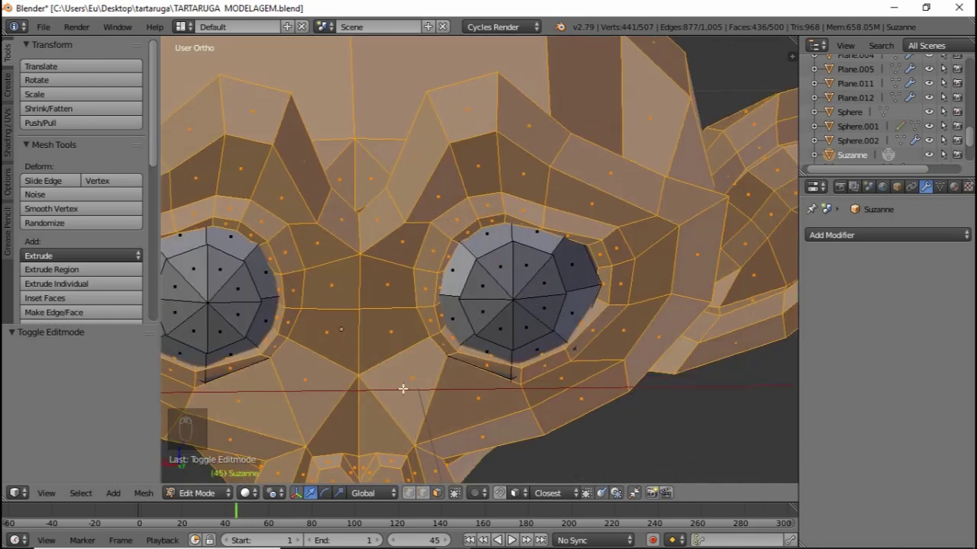
- Select a single face on one of the monkey's eyeballs and extend it to the whole eyeball with Linked
{"action": "right_click", "coordinate": [540, 307]}
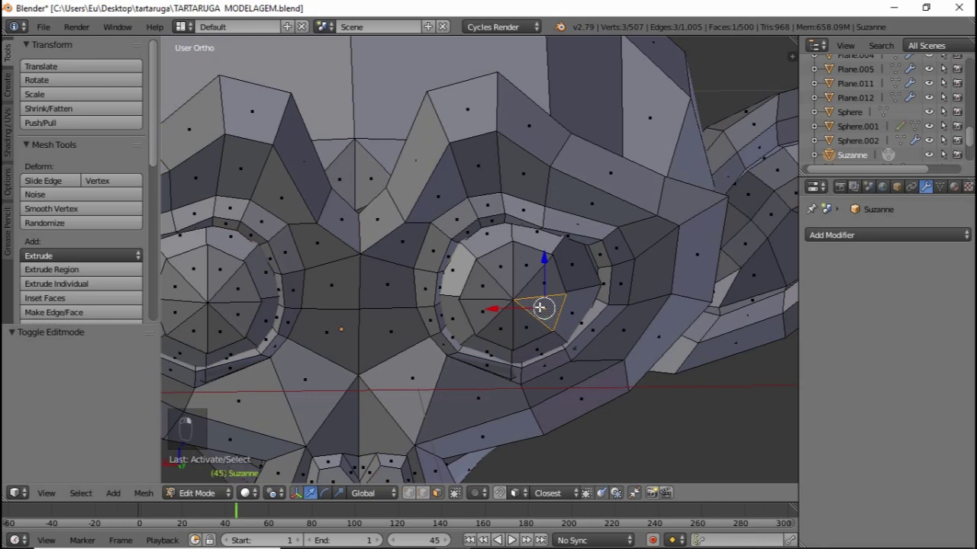
{"action": "mouse_move", "coordinate": [539, 307]}
{"action": "middle_mouse_down"}
{"action": "mouse_move", "coordinate": [556, 296]}
{"action": "mouse_move", "coordinate": [543, 298]}
{"action": "middle_mouse_up"}
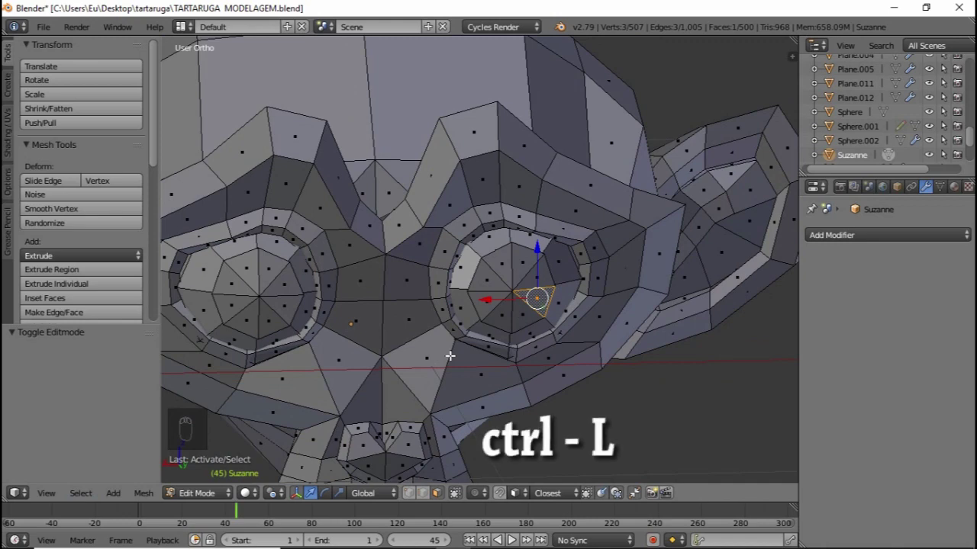
{"action": "middle_click_drag", "start_coordinate": [450, 356], "coordinate": [476, 340]}
{"action": "key", "text": "ctrl+l"}
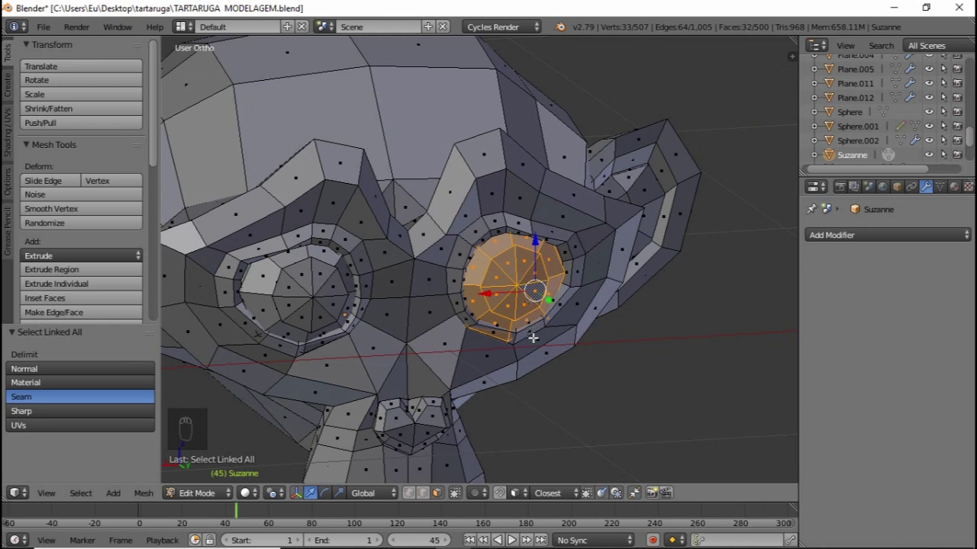
- Move the selected eyeball out of its socket by about X -0.364, Y 0.123, Z -0.080, and undo the move
{"action": "key", "text": "g"}
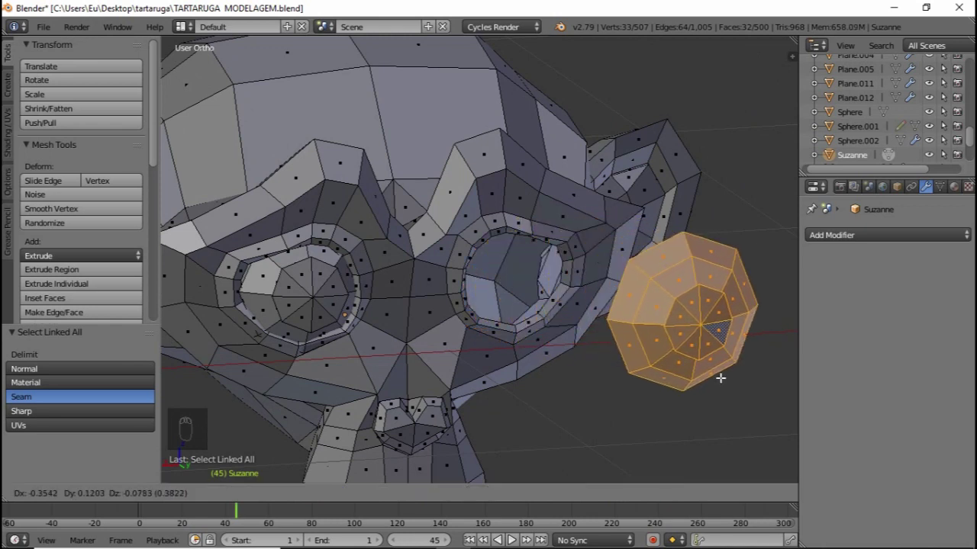
{"action": "left_click", "coordinate": [720, 377]}
{"action": "middle_click_drag", "start_coordinate": [686, 326], "coordinate": [641, 287]}
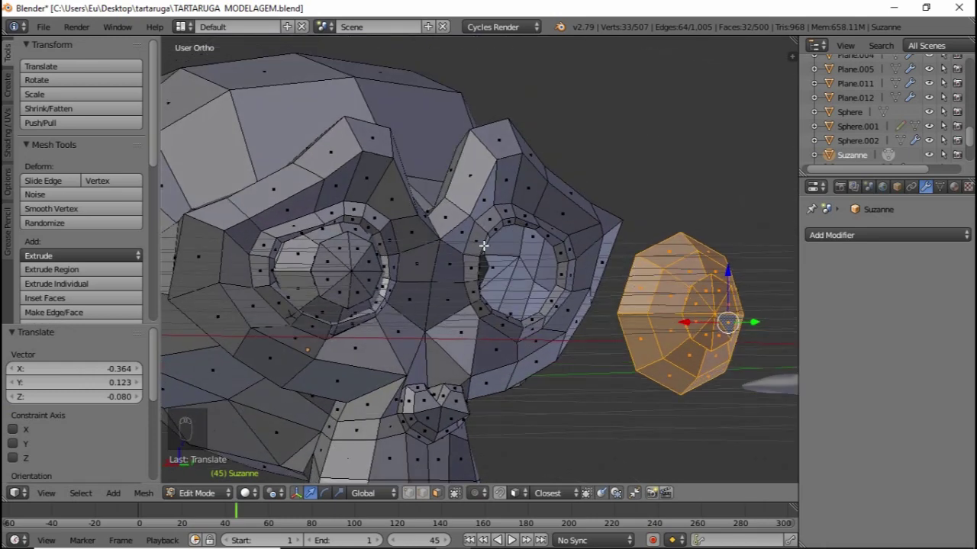
{"action": "middle_click_drag", "start_coordinate": [483, 246], "coordinate": [591, 257]}
{"action": "middle_click_drag", "start_coordinate": [655, 282], "coordinate": [580, 329]}
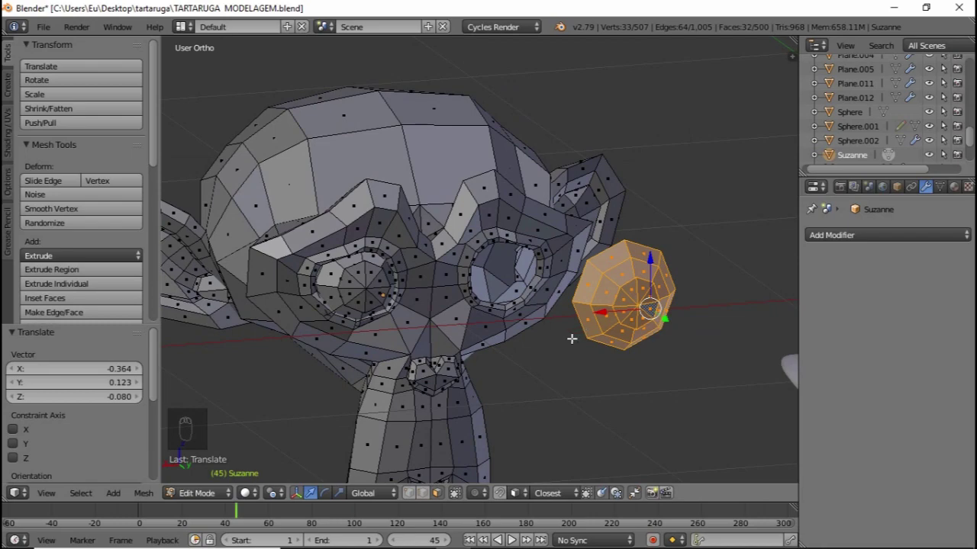
{"action": "key", "text": "ctrl+z"}
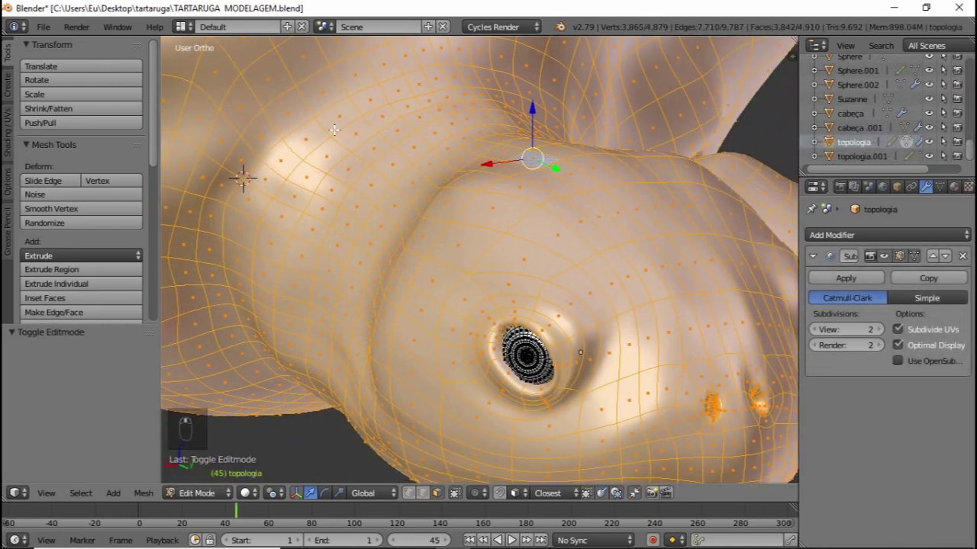
- Deselect everything on the turtle mesh, select one face on its eyeball and extend it to the linked eyeball geometry
{"action": "middle_click_drag", "start_coordinate": [549, 205], "coordinate": [504, 200]}
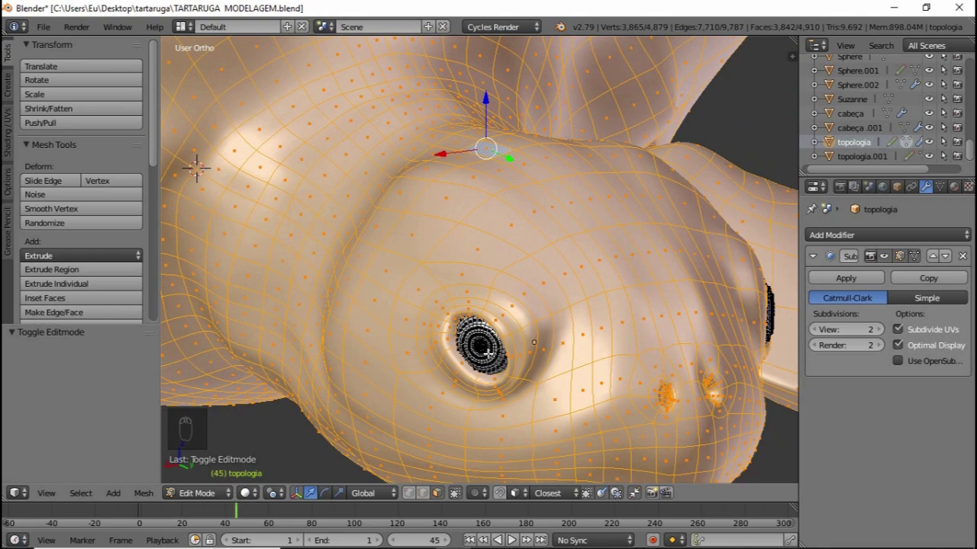
{"action": "key", "text": "a"}
{"action": "right_click", "coordinate": [489, 354]}
{"action": "scroll", "coordinate": [488, 354], "scroll_direction": "up", "scroll_amount": 5}
{"action": "middle_click_drag", "start_coordinate": [483, 392], "coordinate": [458, 458]}
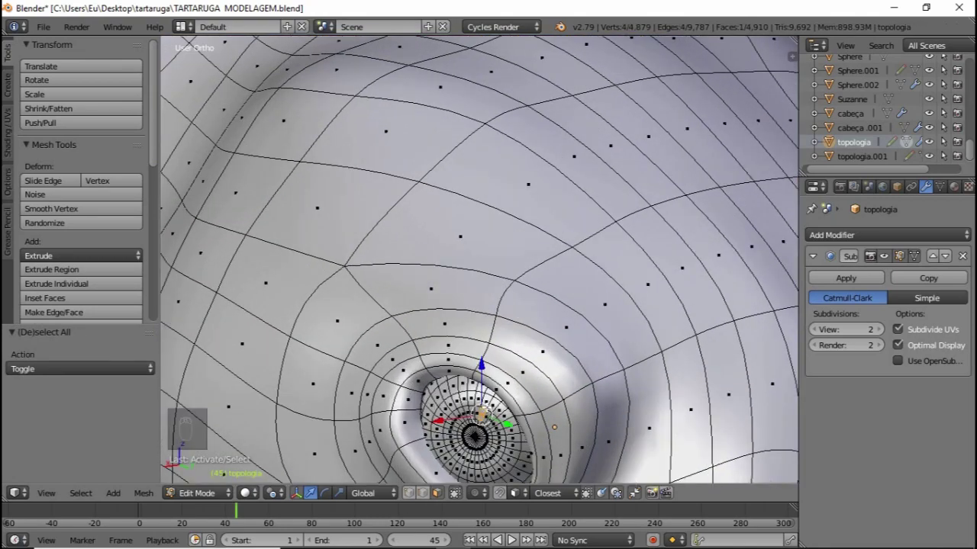
{"action": "key", "text": "ctrl+l"}
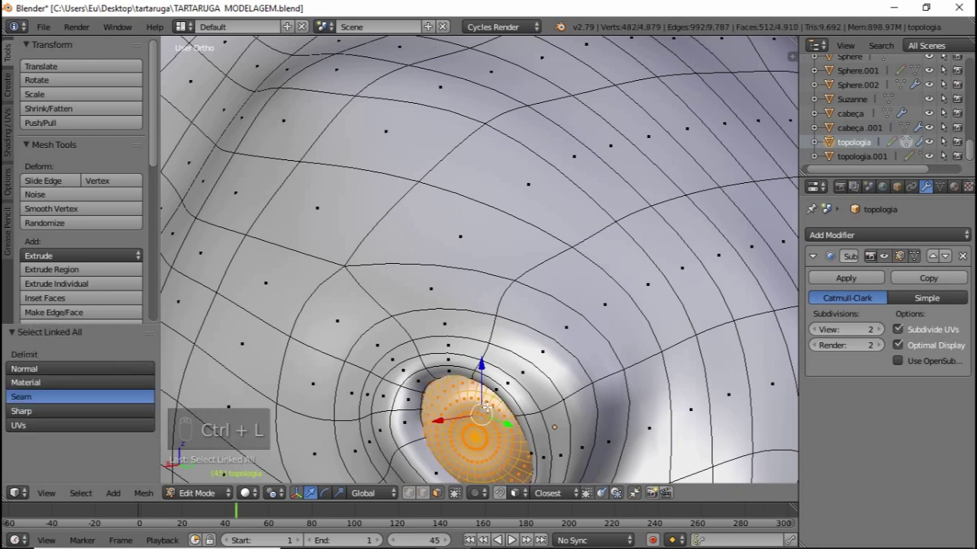
{"action": "middle_click_drag", "start_coordinate": [483, 411], "coordinate": [496, 406]}
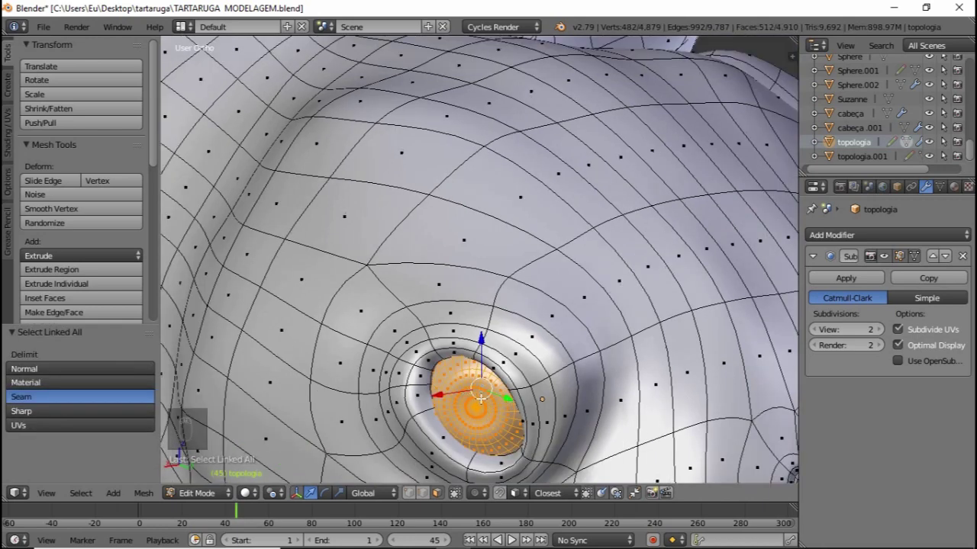
{"action": "middle_click_drag", "start_coordinate": [501, 403], "coordinate": [483, 388]}
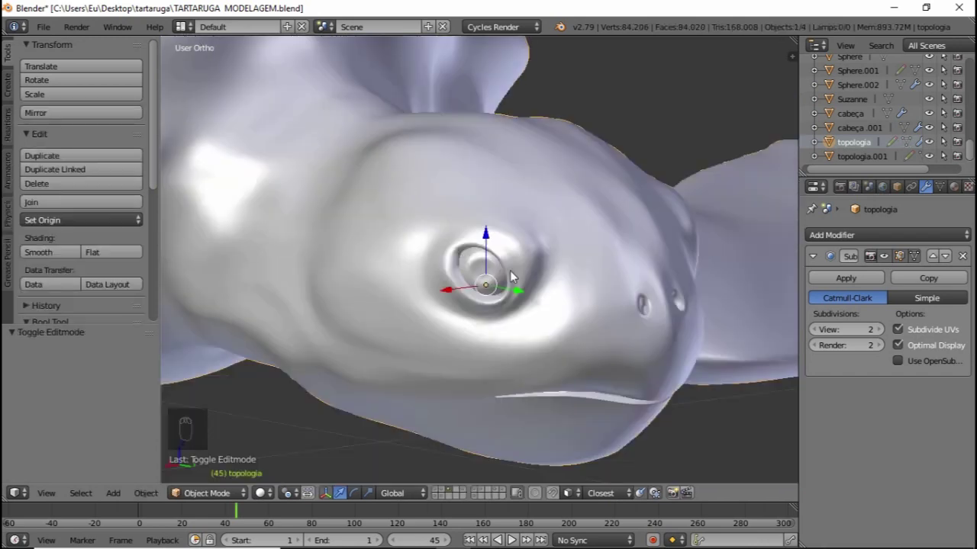
{"action": "middle_click_drag", "start_coordinate": [454, 327], "coordinate": [486, 287]}
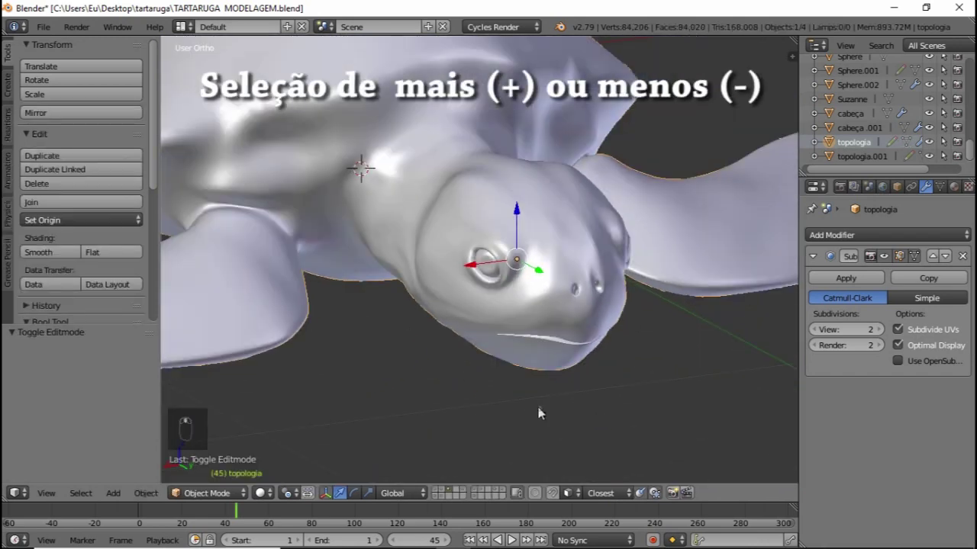
{"action": "middle_click_drag", "start_coordinate": [539, 409], "coordinate": [543, 337]}
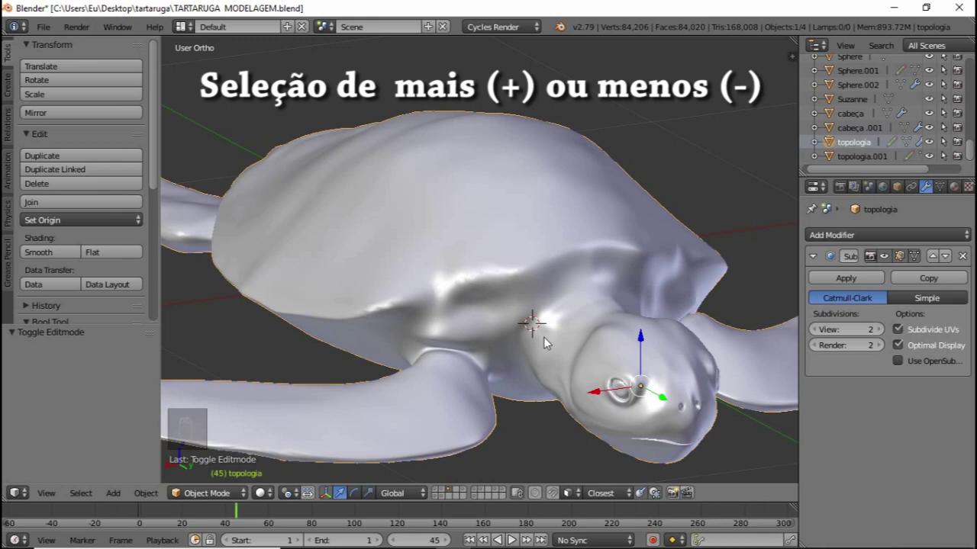
{"action": "middle_click_drag", "start_coordinate": [544, 338], "coordinate": [542, 253]}
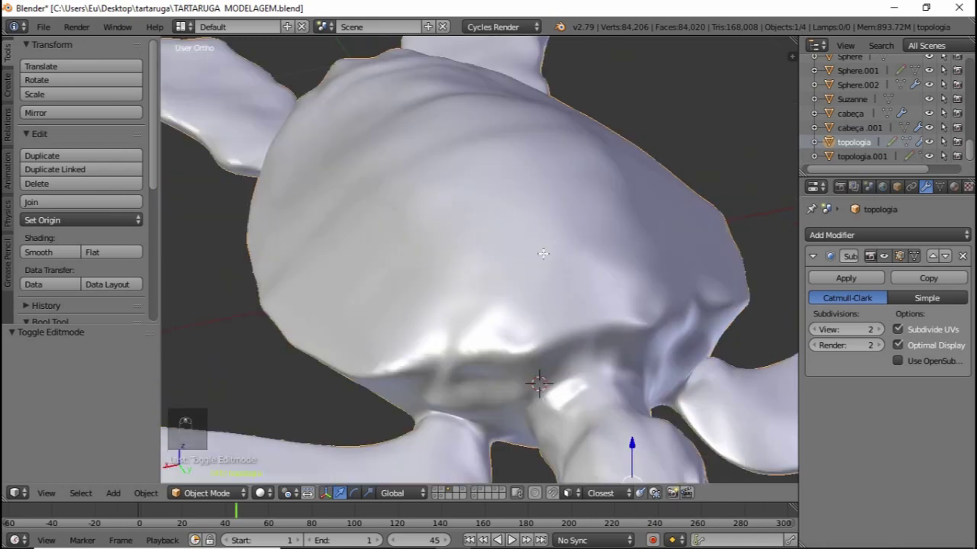
- Enter Edit Mode on the turtle mesh, select one edge on the shell in edge mode and grow the selection five times
{"action": "key", "text": "Tab"}
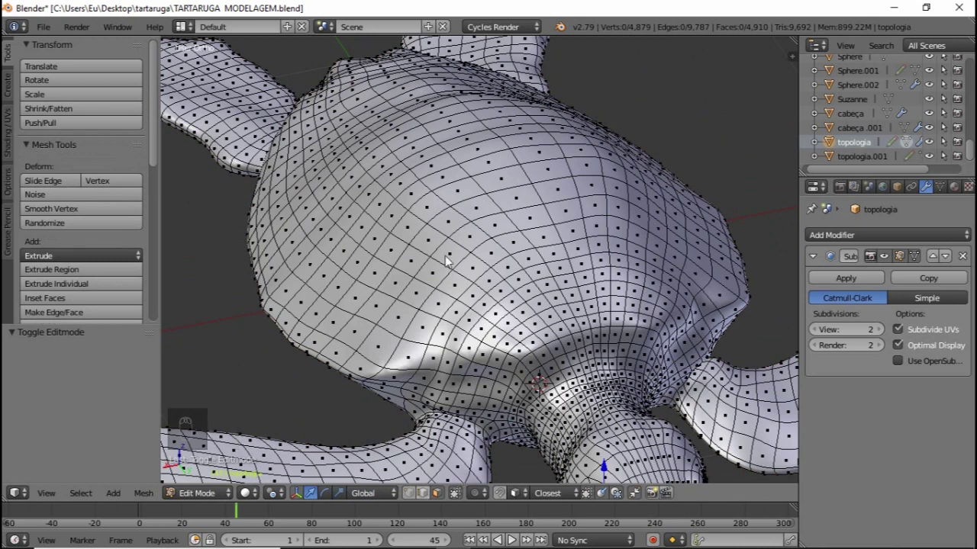
{"action": "key", "text": "2"}
{"action": "right_click", "coordinate": [427, 186]}
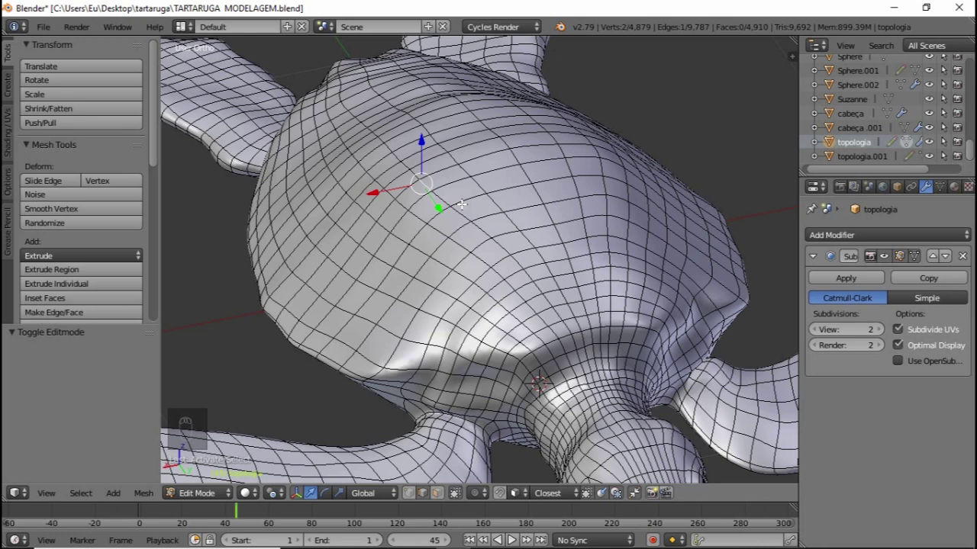
{"action": "key", "text": "ctrl+KP_Add"}
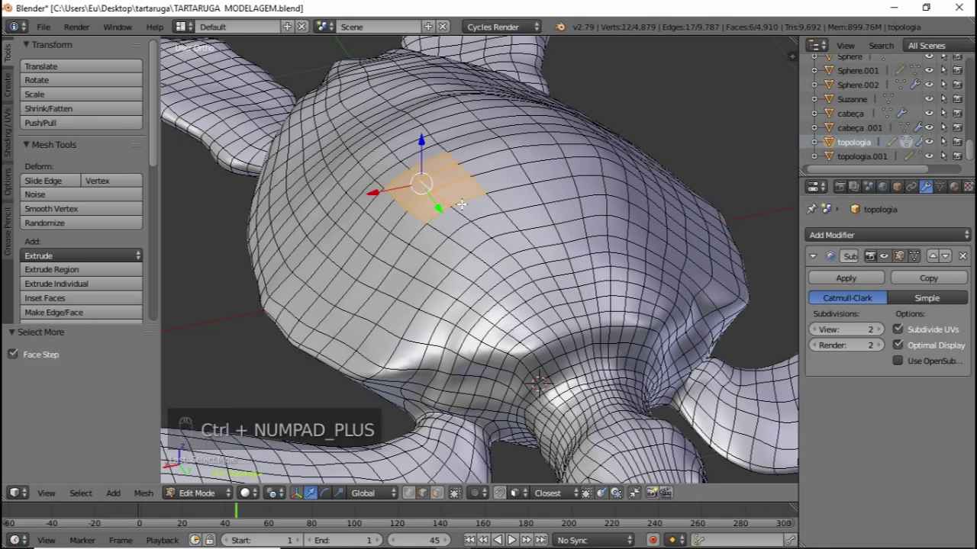
{"action": "key", "text": "ctrl+KP_Add"}
{"action": "key", "text": "ctrl+KP_Add"}
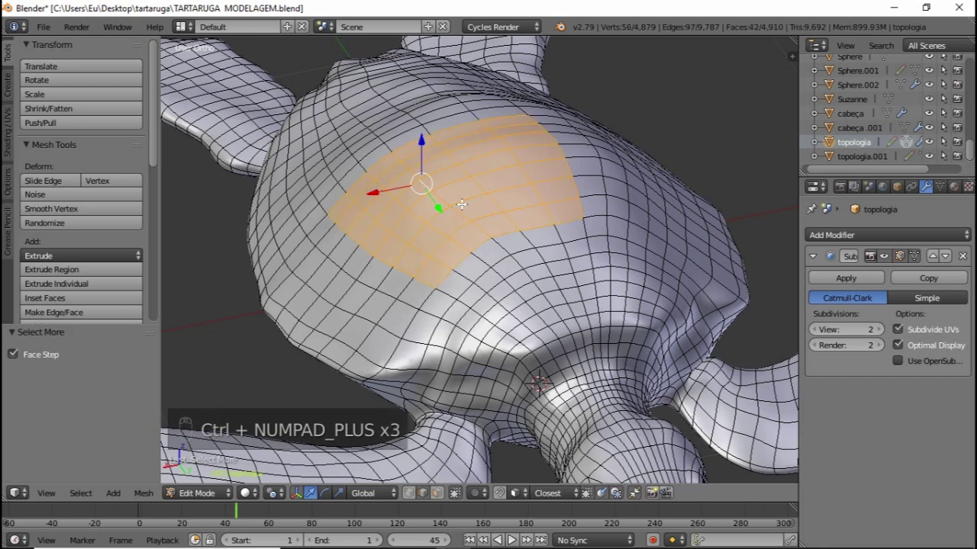
{"action": "key", "text": "ctrl+KP_Add"}
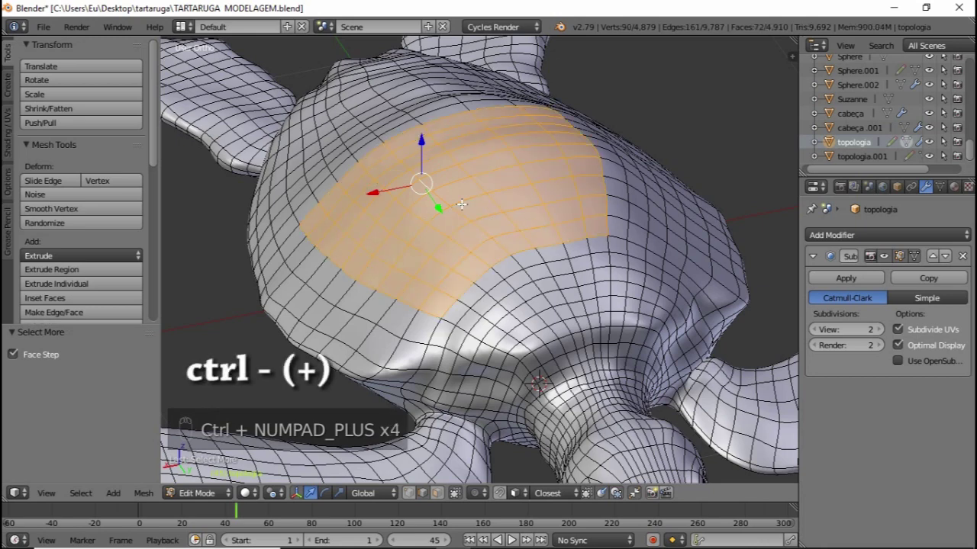
{"action": "key", "text": "ctrl+KP_Add"}
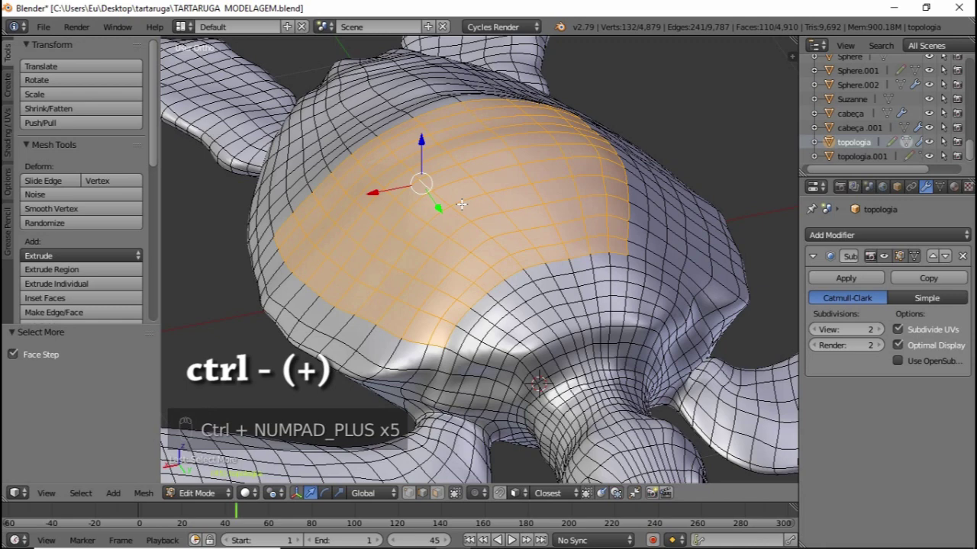
- Switch to vertex selection, select one vertex on the upper shell and grow the selection three times
{"action": "left_click", "coordinate": [410, 494]}
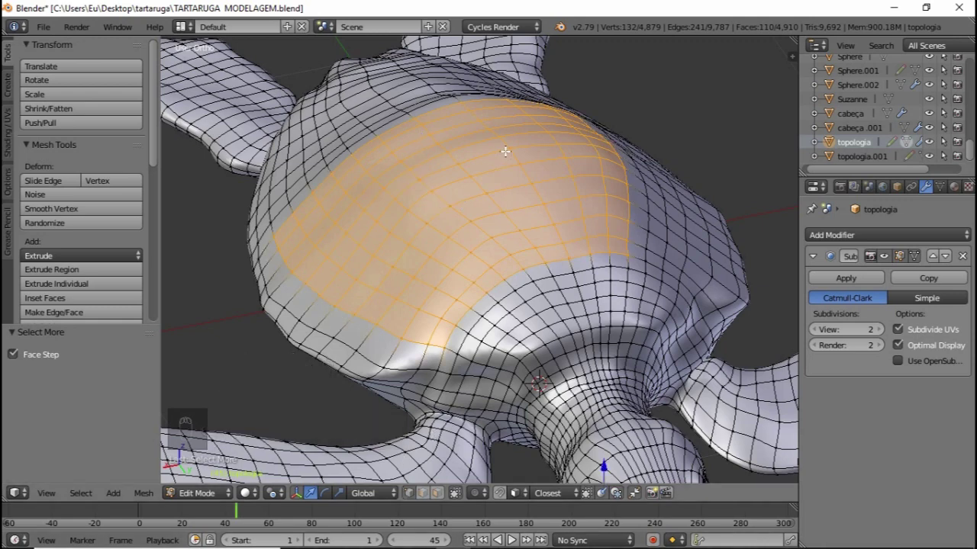
{"action": "right_click", "coordinate": [505, 151]}
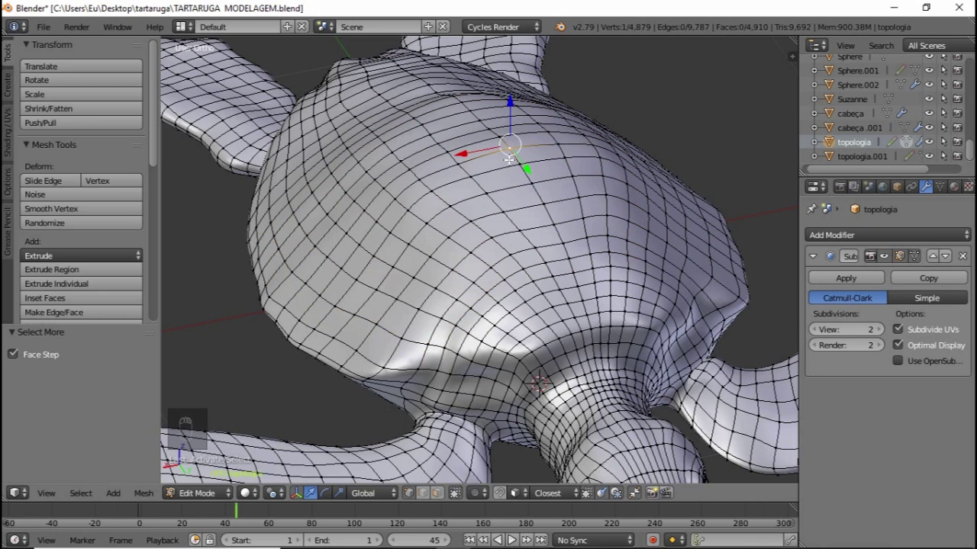
{"action": "key", "text": "ctrl+KP_Add"}
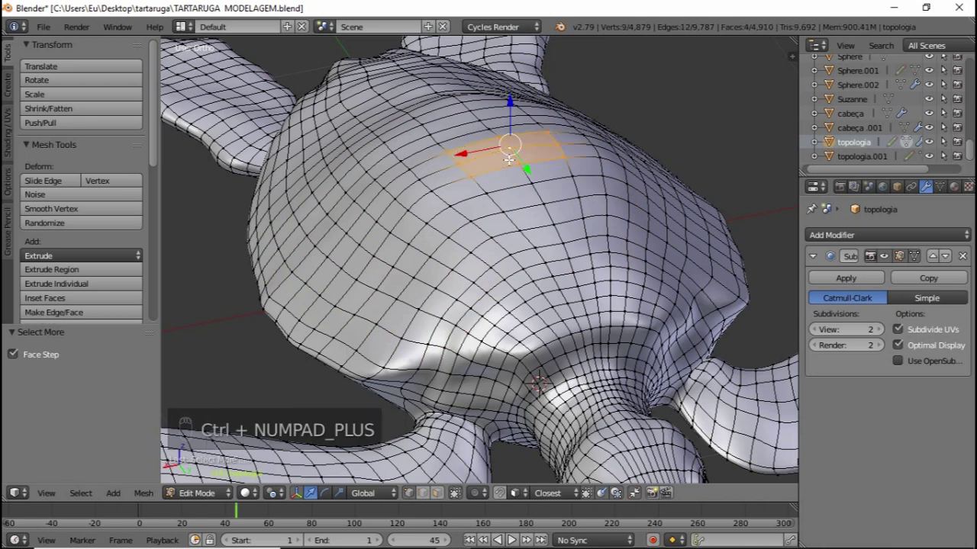
{"action": "key", "text": "ctrl+KP_Add"}
{"action": "key", "text": "ctrl+KP_Add"}
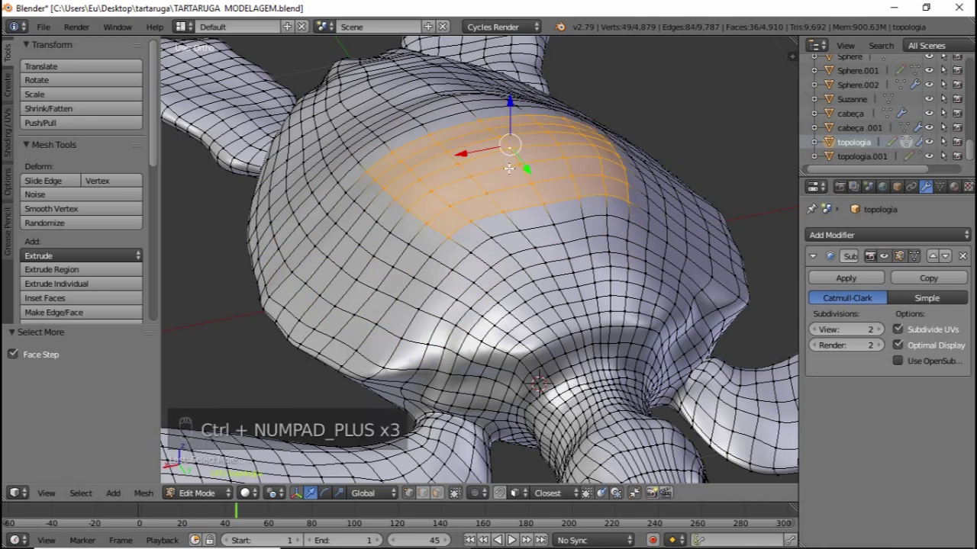
- Switch to face selection, select one face on the upper shell and grow the selection four times
{"action": "middle_click_drag", "start_coordinate": [488, 191], "coordinate": [557, 196]}
{"action": "key", "text": "Escape"}
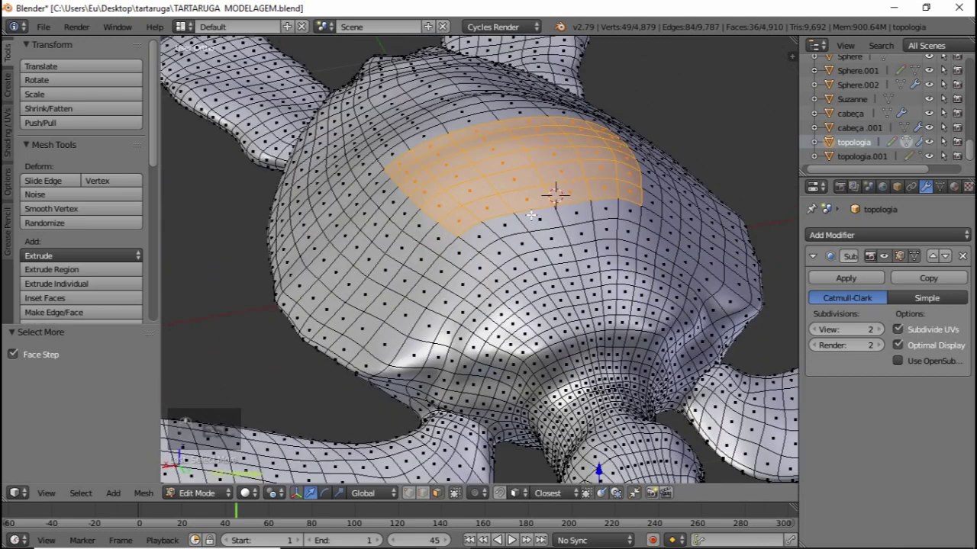
{"action": "right_click", "coordinate": [518, 158]}
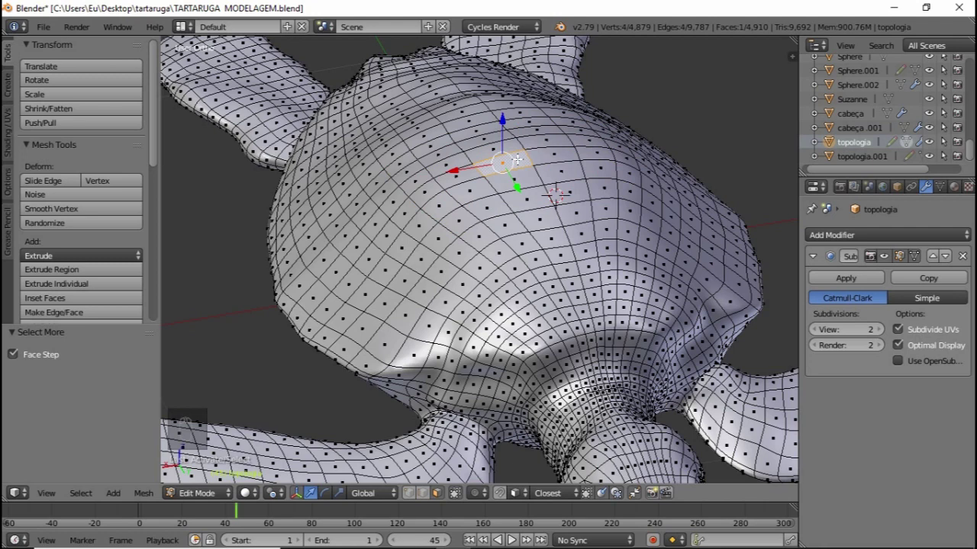
{"action": "key", "text": "ctrl+KP_Add"}
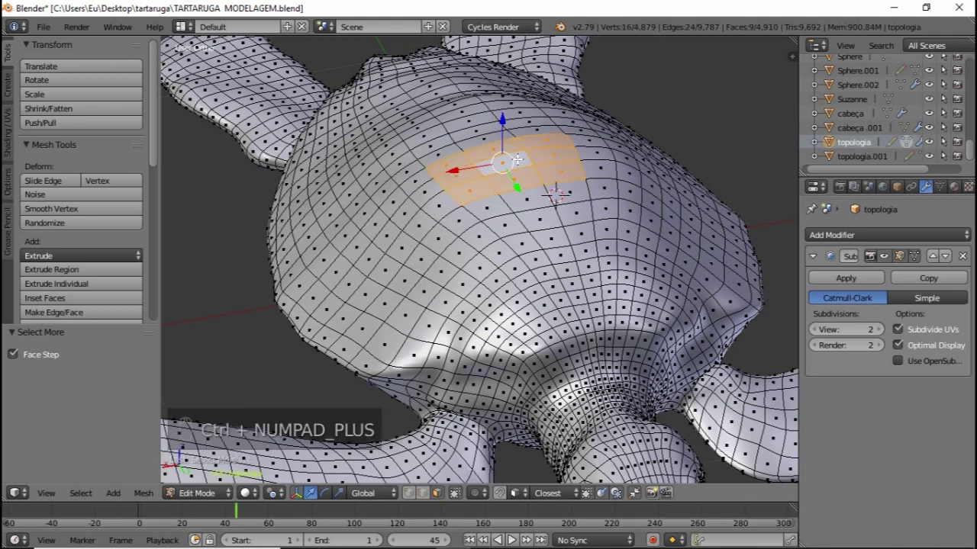
{"action": "key", "text": "ctrl+KP_Add"}
{"action": "key", "text": "ctrl+KP_Add"}
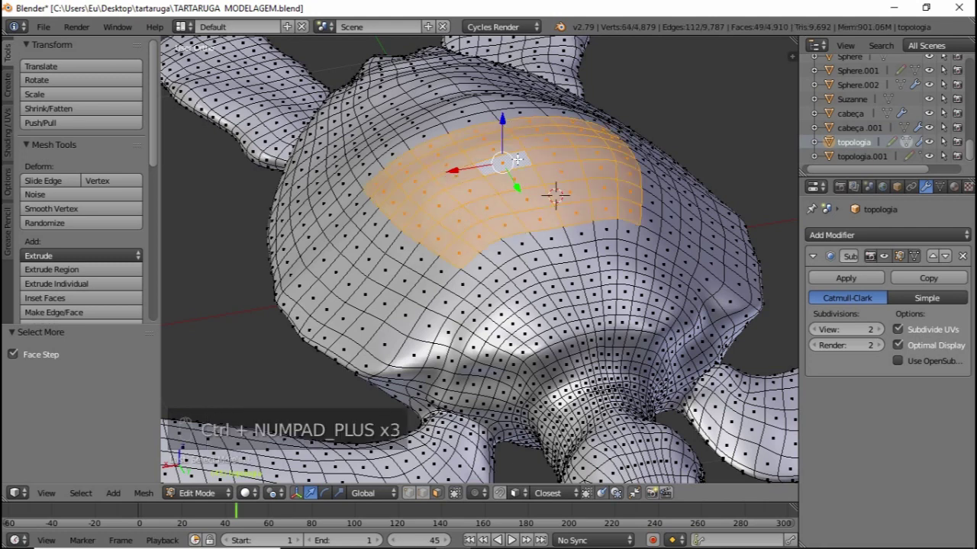
{"action": "key", "text": "ctrl+KP_Add"}
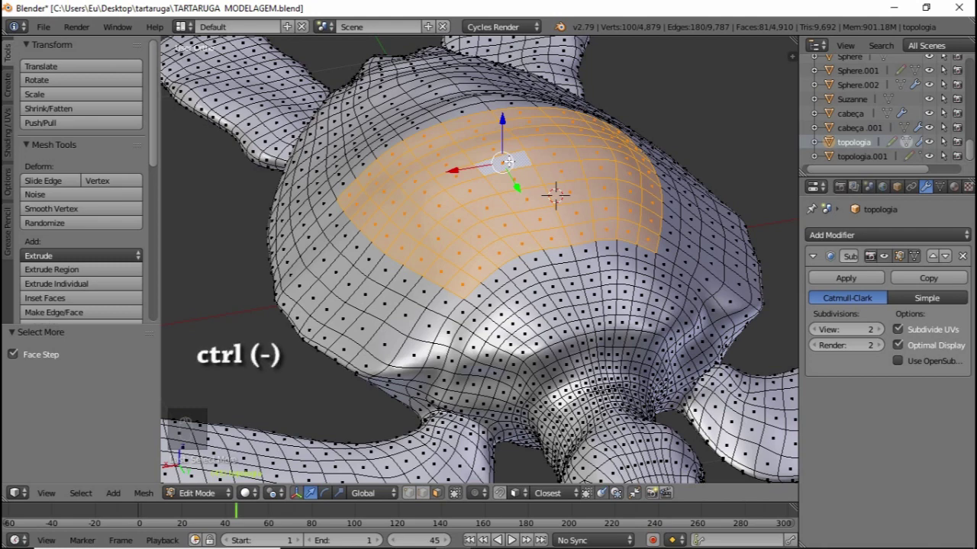
- Shrink the grown face selection on the shell four times with Select Less, back to a single face
{"action": "key", "text": "ctrl+KP_Subtract"}
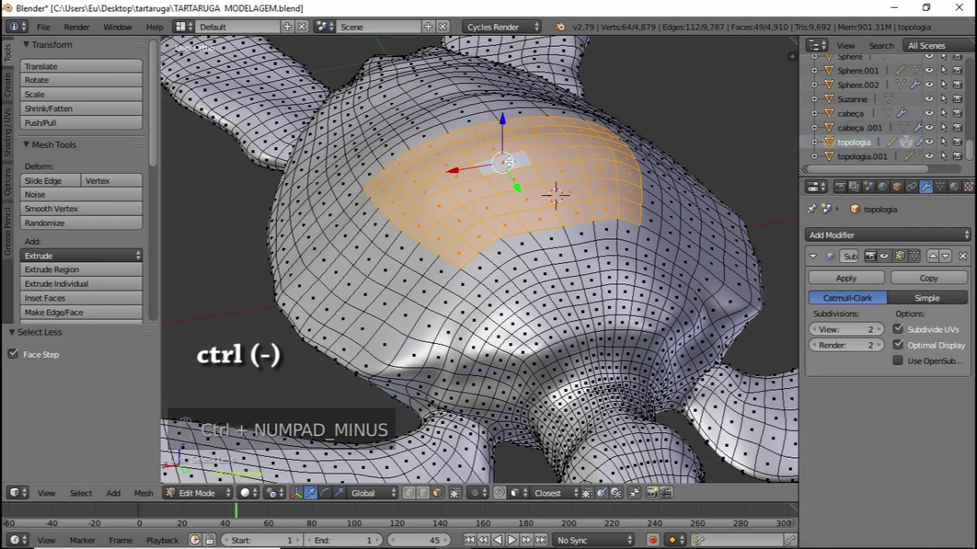
{"action": "key", "text": "ctrl+KP_Subtract"}
{"action": "key", "text": "ctrl+KP_Subtract"}
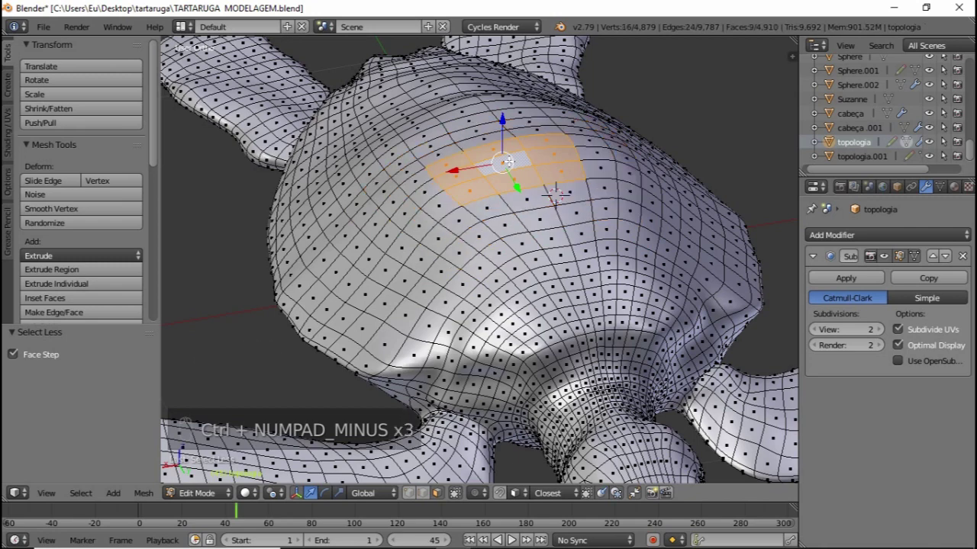
{"action": "key", "text": "ctrl+KP_Subtract"}
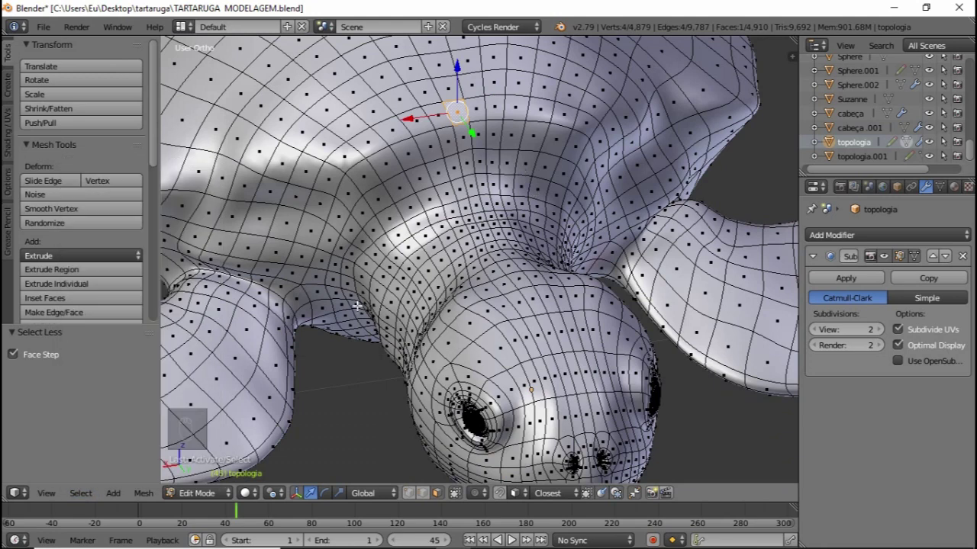
- Review the Select More/Less options and grow the single-face selection above the turtle's neck three times
{"action": "left_click", "coordinate": [80, 493]}
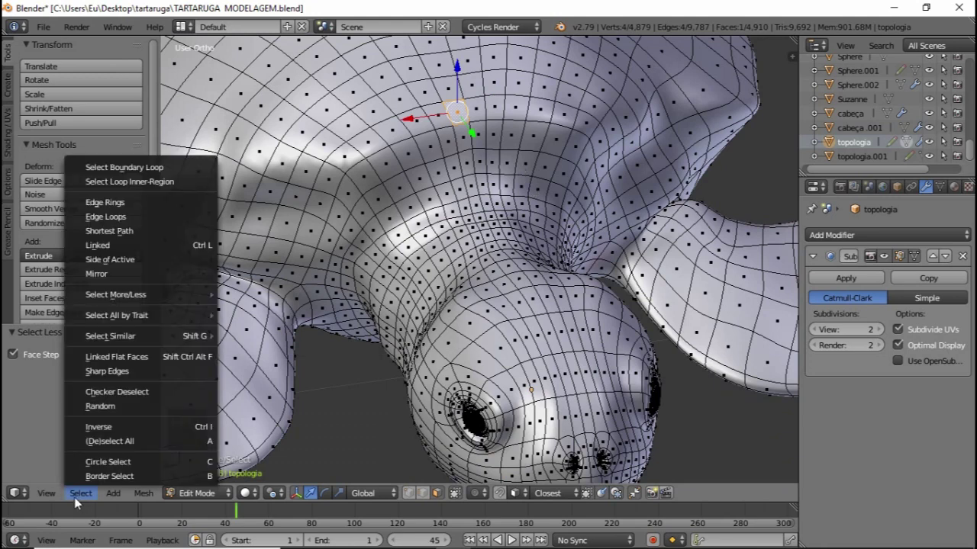
{"action": "left_click", "coordinate": [80, 492]}
{"action": "mouse_move", "coordinate": [135, 297]}
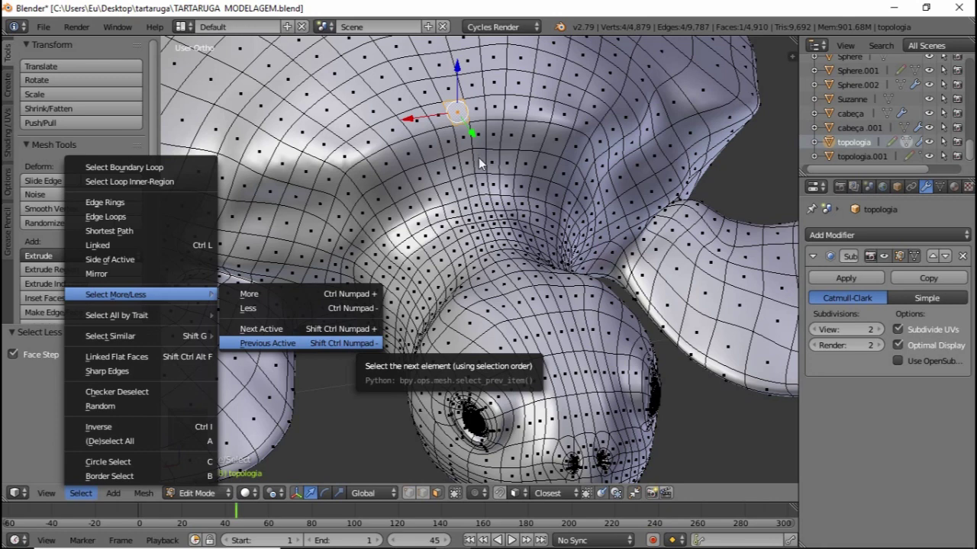
{"action": "left_click", "coordinate": [354, 346]}
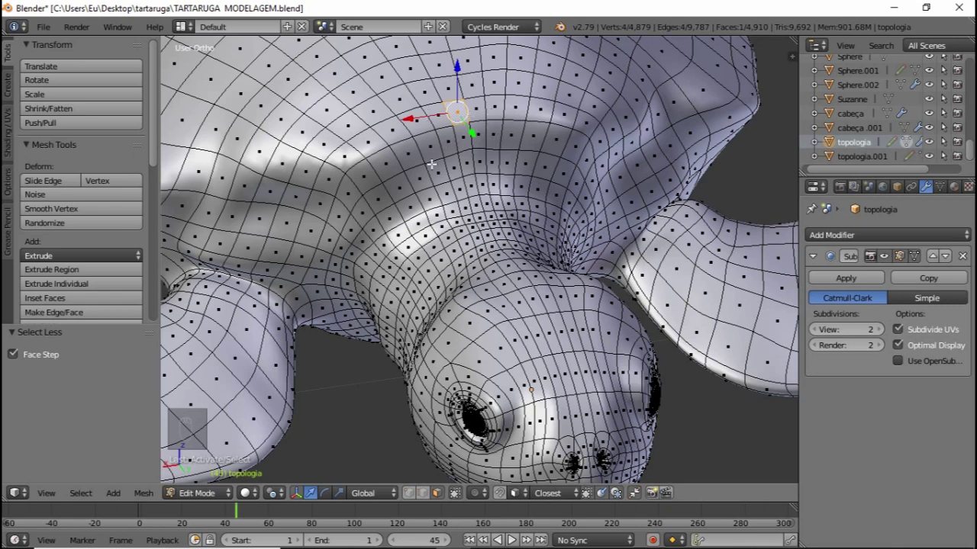
{"action": "key", "text": "ctrl+KP_Add"}
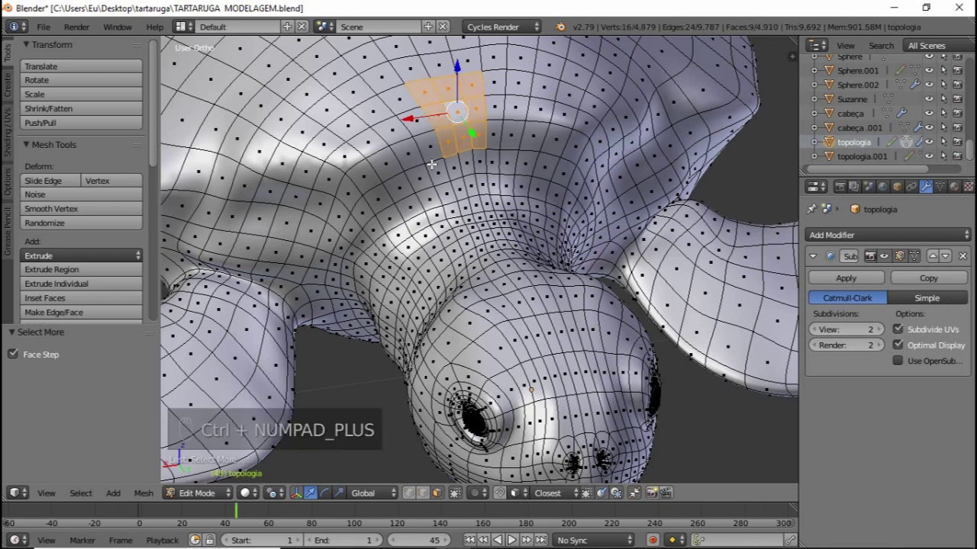
{"action": "key", "text": "ctrl+KP_Add"}
{"action": "key", "text": "ctrl+KP_Add"}
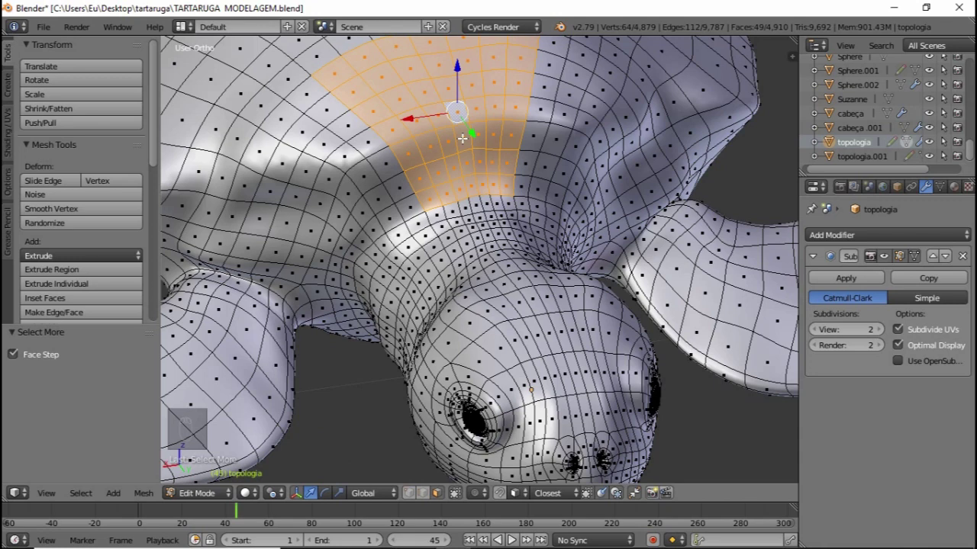
- Select two adjacent faces in the row above the neck and extend the selection by one face with Next Active
{"action": "left_click", "coordinate": [81, 492]}
{"action": "mouse_move", "coordinate": [153, 295]}
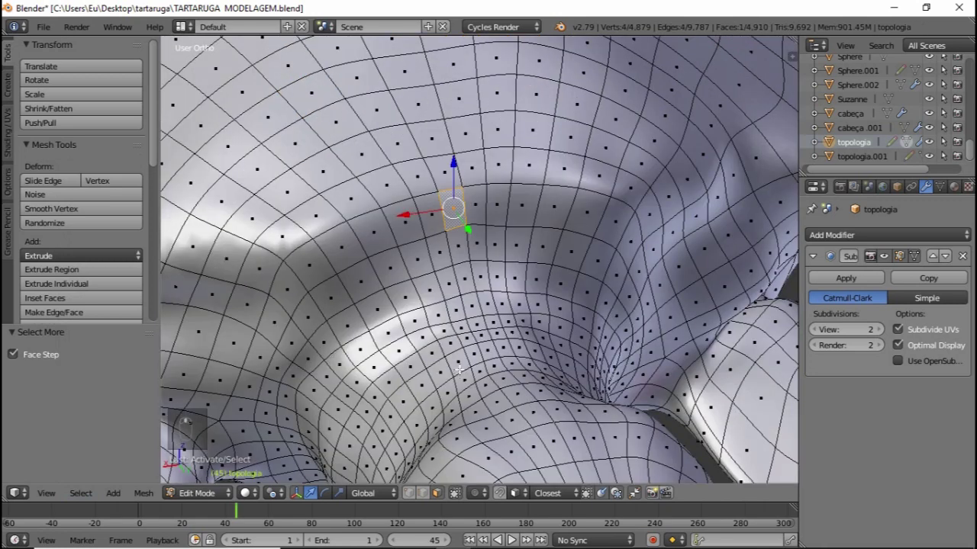
{"action": "scroll", "coordinate": [460, 359], "scroll_direction": "up", "scroll_amount": 1}
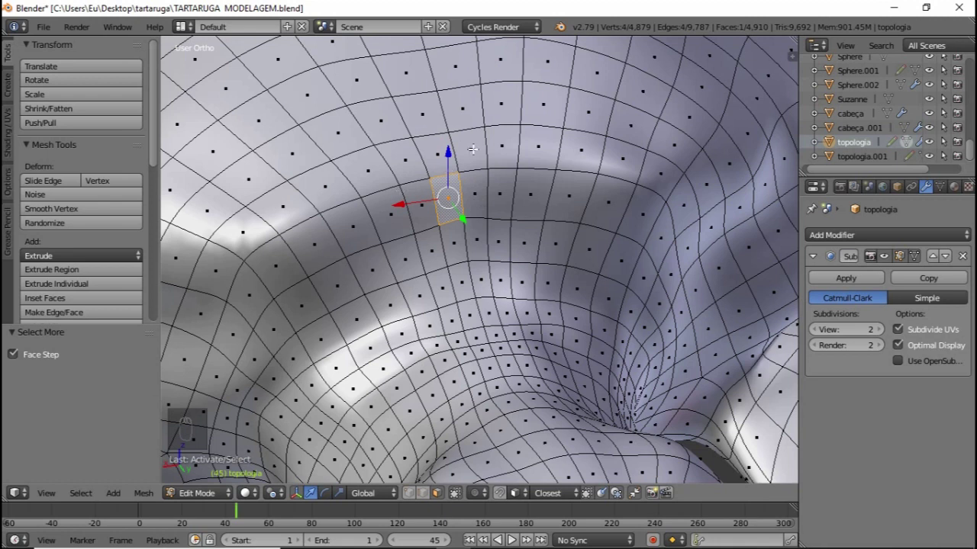
{"action": "right_click", "coordinate": [474, 196], "text": "shift"}
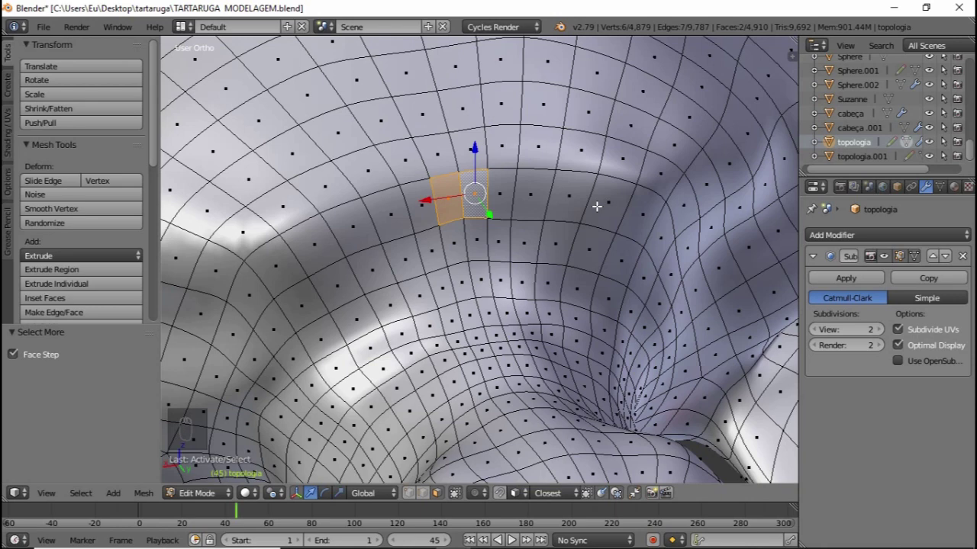
{"action": "left_click", "coordinate": [81, 493]}
{"action": "mouse_move", "coordinate": [175, 294]}
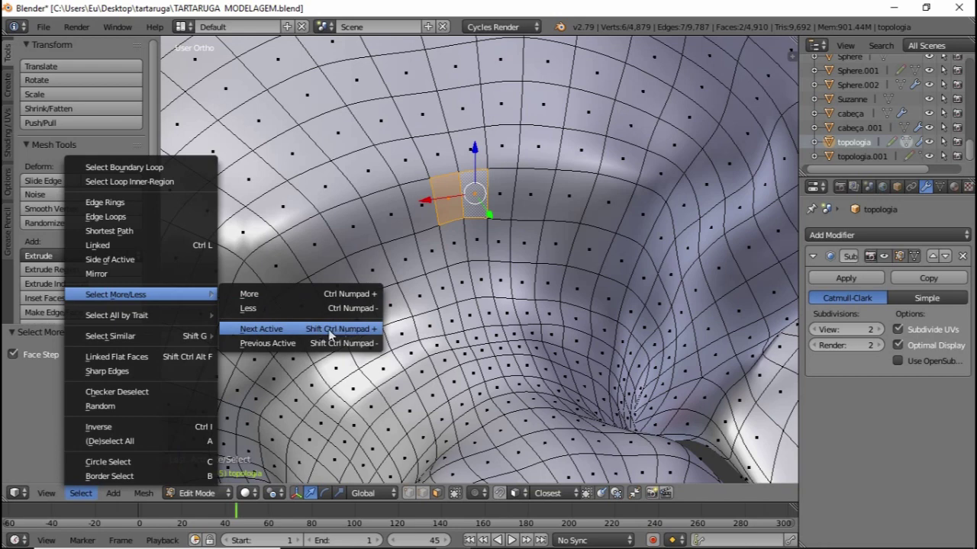
{"action": "left_click", "coordinate": [298, 333]}
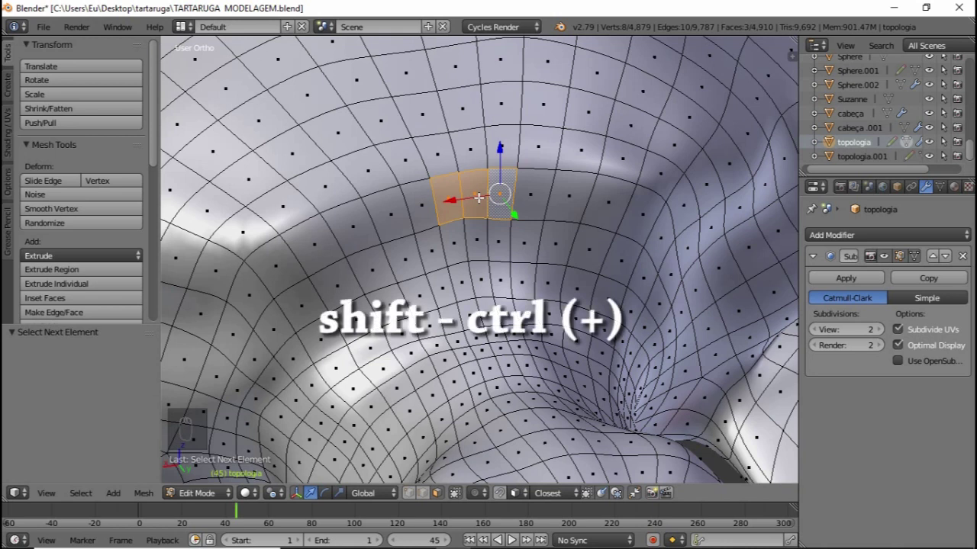
- Extend the face strip around the base of the neck to 15 faces with repeated Next Active
{"action": "key", "text": "ctrl+shift+KP_Add"}
{"action": "key", "text": "ctrl+shift+KP_Add"}
{"action": "key", "text": "ctrl+shift+KP_Add"}
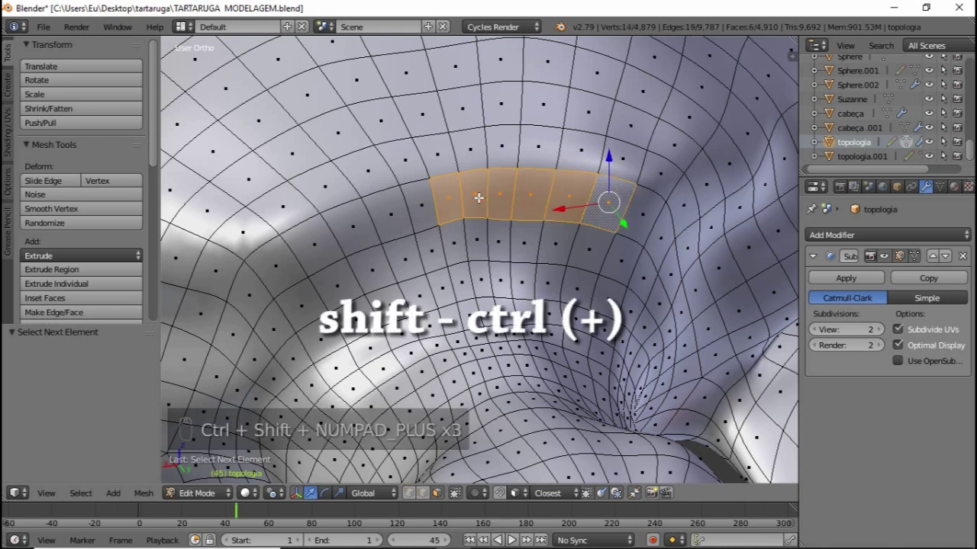
{"action": "key", "text": "ctrl+shift+KP_Add"}
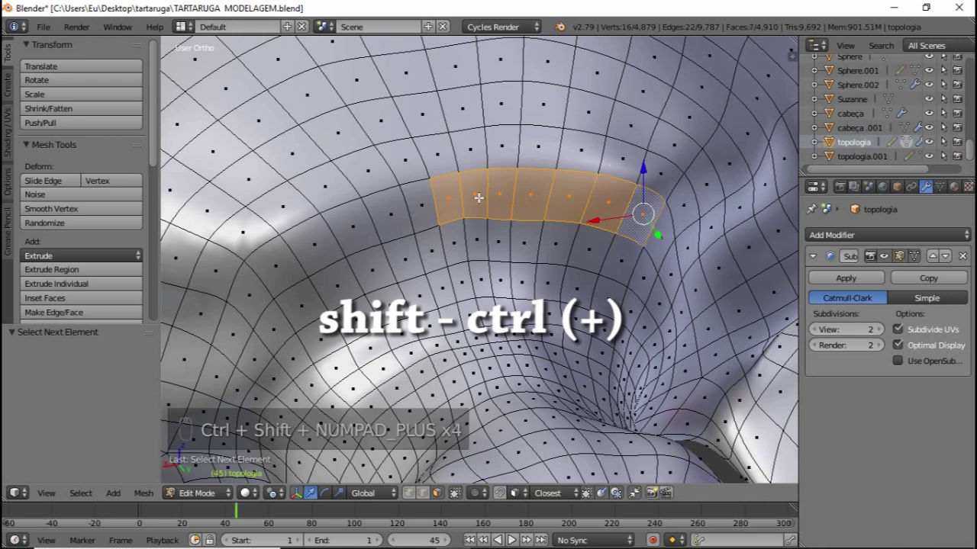
{"action": "key", "text": "ctrl+shift+KP_Add"}
{"action": "key", "text": "ctrl+shift+KP_Add"}
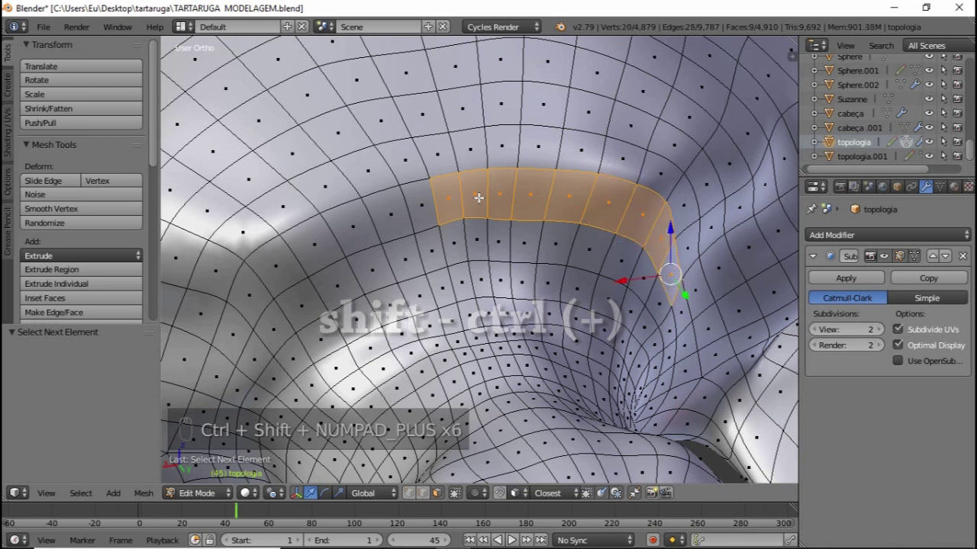
{"action": "key", "text": "ctrl+shift+KP_Add"}
{"action": "key", "text": "ctrl+shift+KP_Add"}
{"action": "key", "text": "ctrl+shift+KP_Add"}
{"action": "key", "text": "ctrl+shift+KP_Add"}
{"action": "key", "text": "ctrl+shift+KP_Add"}
{"action": "key", "text": "ctrl+shift+KP_Add"}
{"action": "key", "text": "ctrl+shift+KP_Add"}
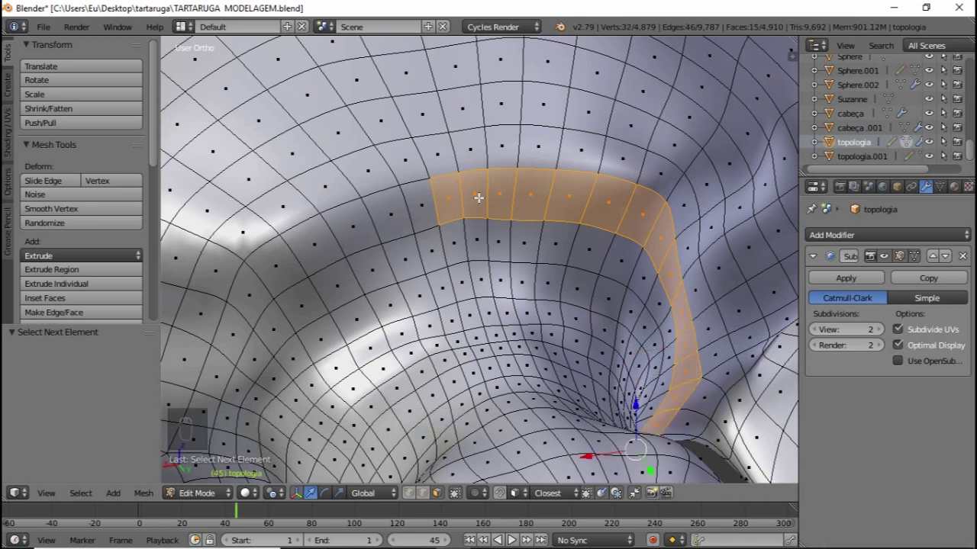
- Shorten the face strip around the neck to 9 faces with repeated Previous Active
{"action": "key", "text": "ctrl+shift+KP_Subtract"}
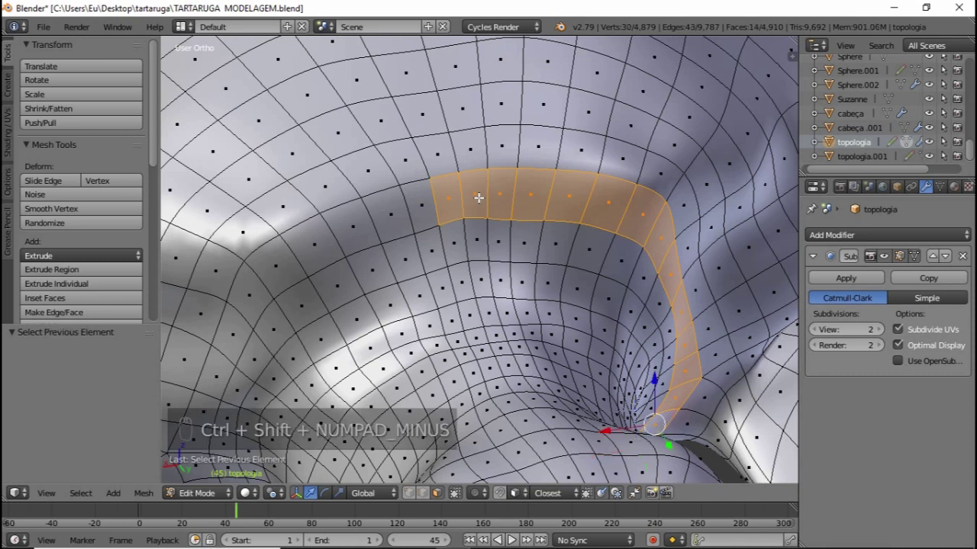
{"action": "key", "text": "ctrl+shift+KP_Subtract"}
{"action": "key", "text": "ctrl+shift+KP_Subtract"}
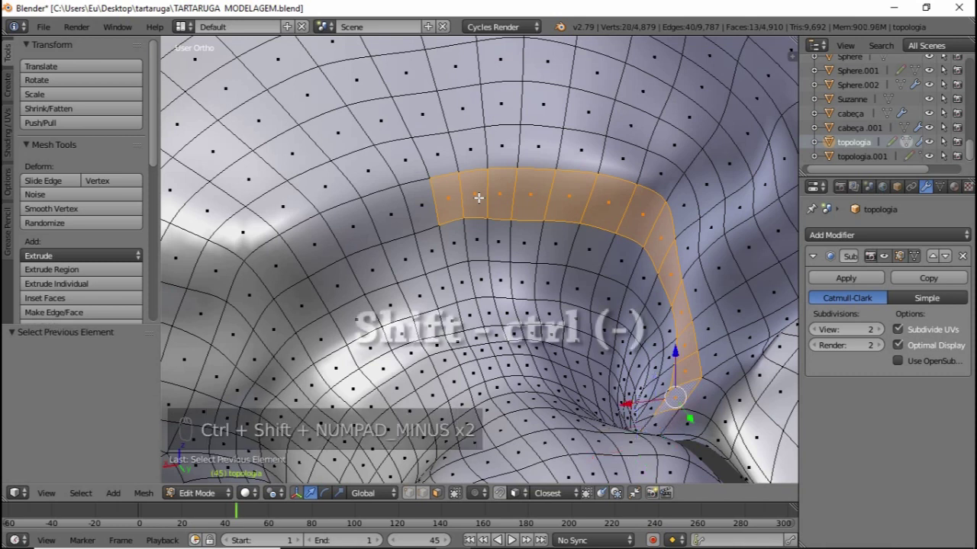
{"action": "key", "text": "ctrl+shift+KP_Subtract"}
{"action": "key", "text": "ctrl+shift+KP_Subtract"}
{"action": "key", "text": "ctrl+shift+KP_Subtract"}
{"action": "key", "text": "ctrl+shift+KP_Subtract"}
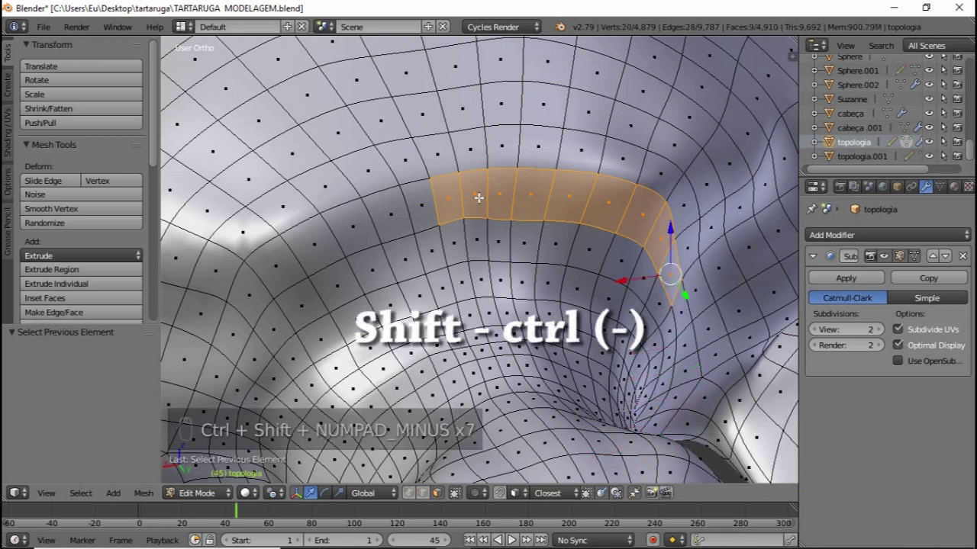
- Shorten the face strip around the neck to 6 faces with repeated Previous Active
{"action": "key", "text": "ctrl+shift+KP_Subtract"}
{"action": "key", "text": "ctrl+shift+KP_Subtract"}
{"action": "key", "text": "ctrl+shift+KP_Subtract"}
{"action": "key", "text": "ctrl+shift+KP_Subtract"}
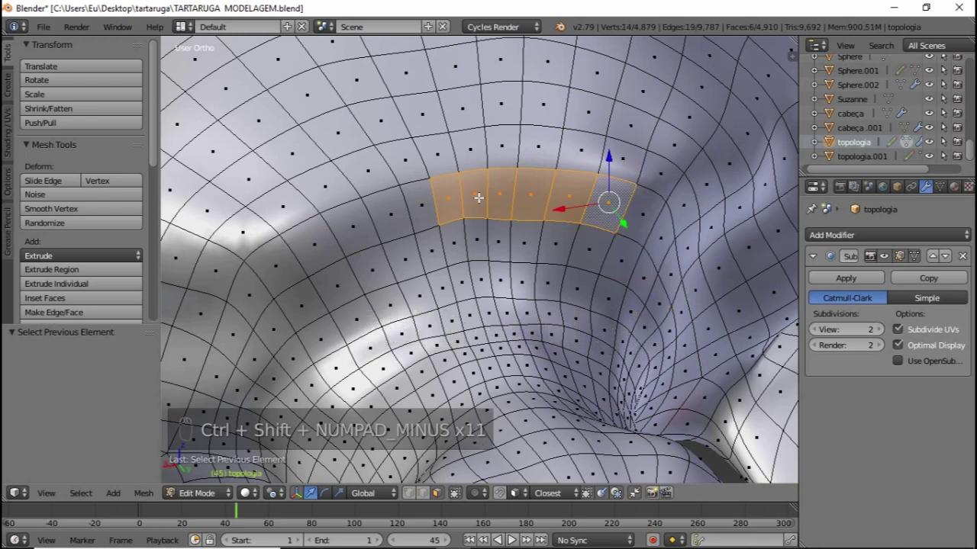
- Select two faces with one face between them above the neck and extend the alternating pattern to 6 faces with Next Active
{"action": "right_click", "coordinate": [420, 200]}
{"action": "right_click", "coordinate": [477, 197], "text": "shift"}
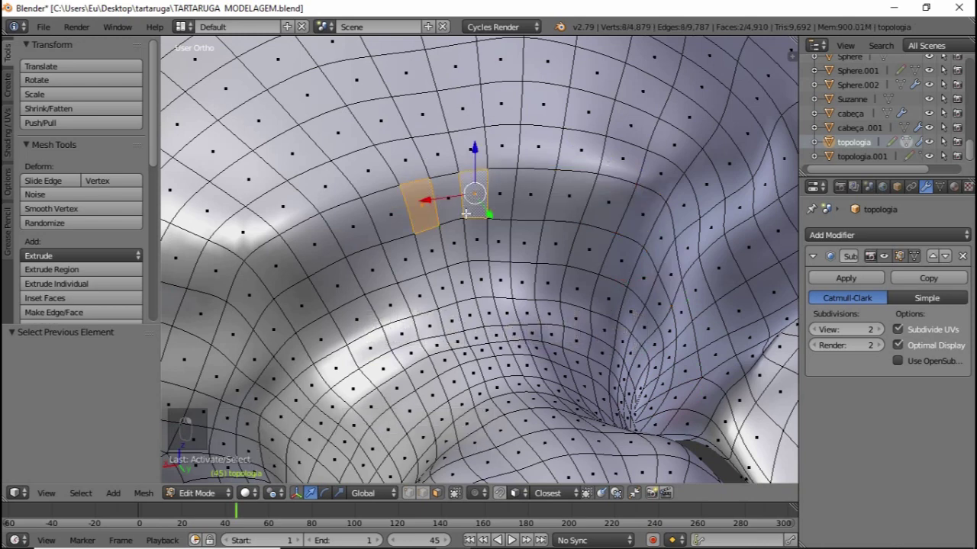
{"action": "key", "text": "ctrl+shift+KP_Add"}
{"action": "key", "text": "ctrl+shift+KP_Add"}
{"action": "key", "text": "ctrl+shift+KP_Add"}
{"action": "key", "text": "ctrl+shift+KP_Add"}
{"action": "key", "text": "ctrl+shift+KP_Add"}
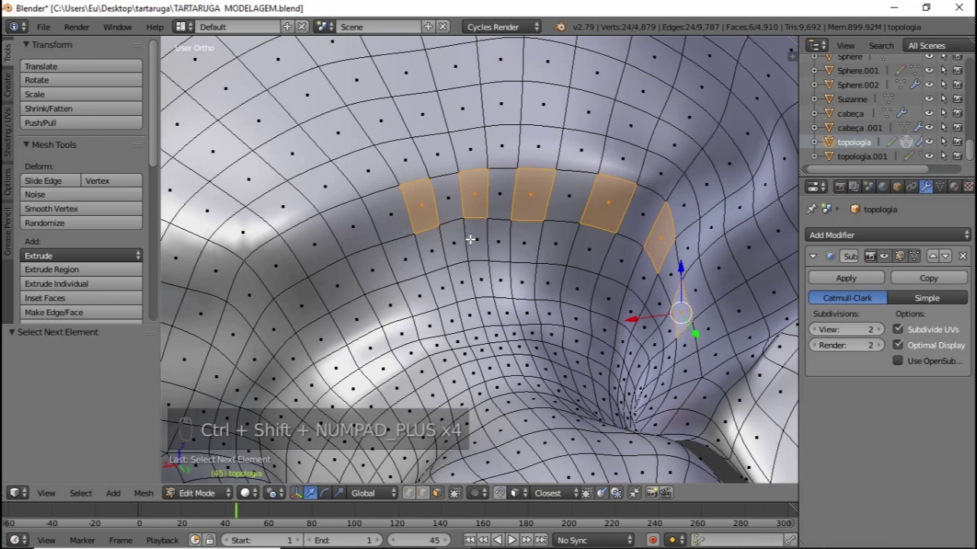
- In edge select mode, select two neighbouring edges of the row above the neck and extend the selection twice with Next Active
{"action": "left_click", "coordinate": [424, 493]}
{"action": "right_click", "coordinate": [435, 200]}
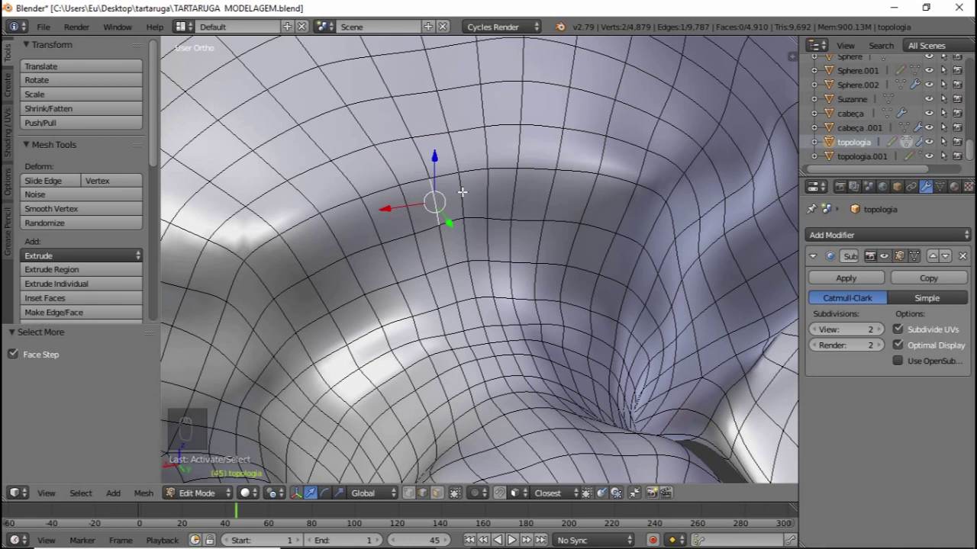
{"action": "right_click", "coordinate": [462, 192], "text": "shift"}
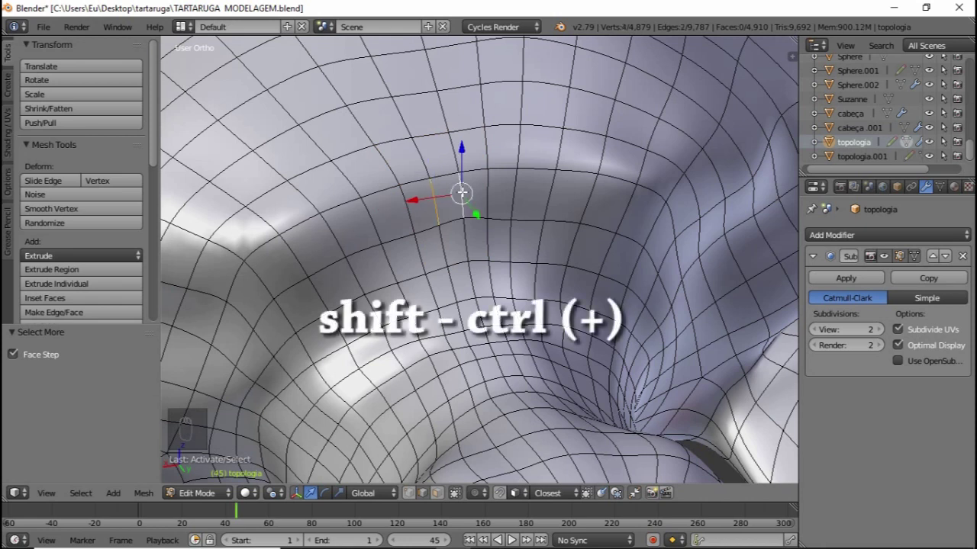
{"action": "key", "text": "ctrl+shift+KP_Add"}
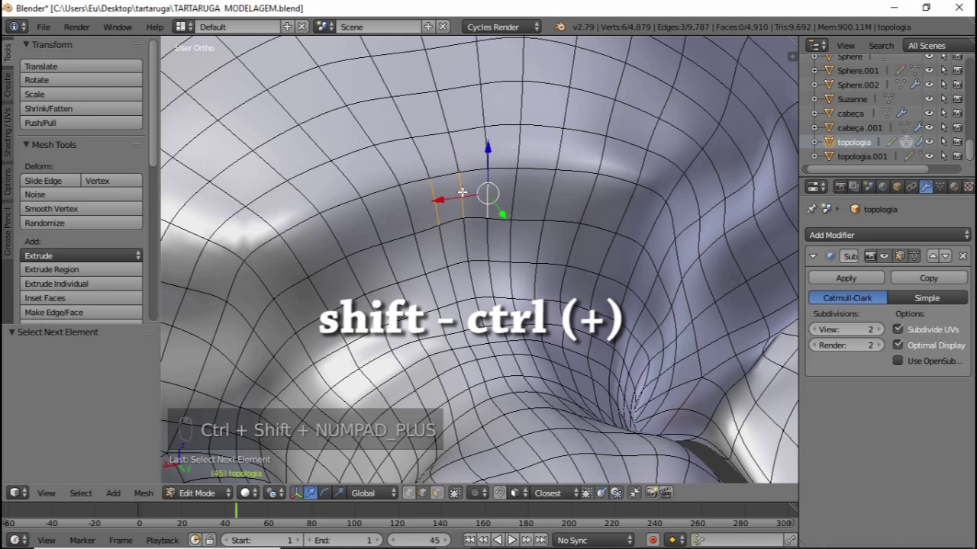
{"action": "key", "text": "ctrl+shift+KP_Add"}
- In vertex select mode, select two adjacent vertices above the neck and extend the row to 9 vertices with Next Active
{"action": "right_click", "coordinate": [440, 226]}
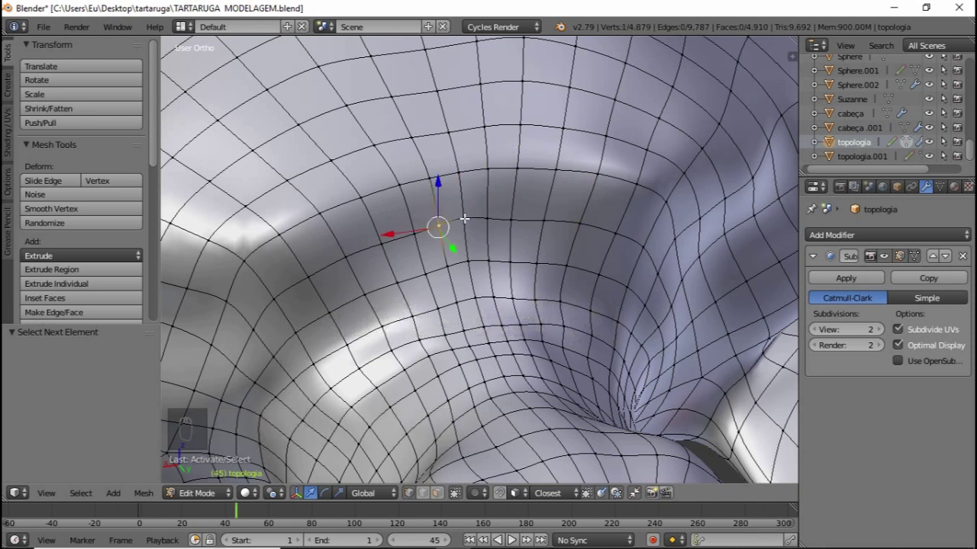
{"action": "right_click", "coordinate": [462, 213], "text": "shift"}
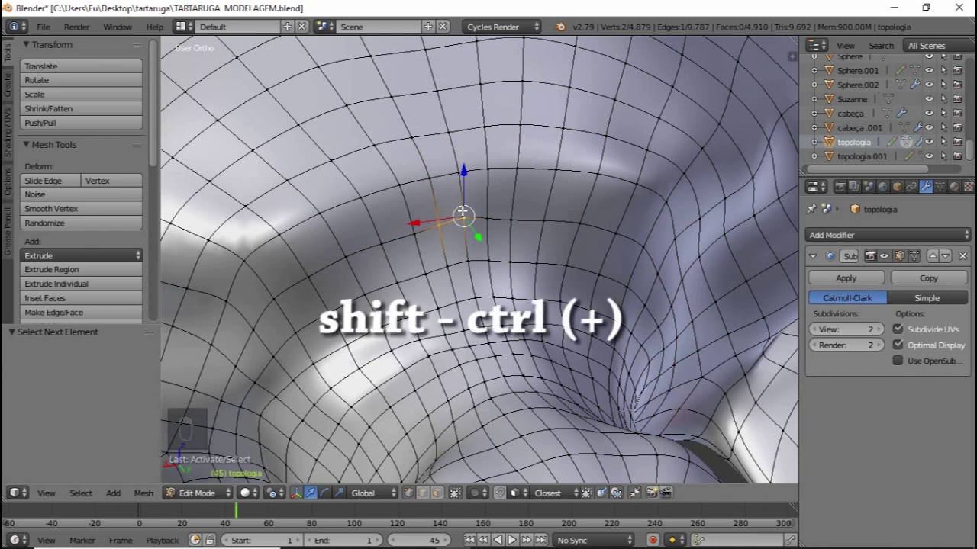
{"action": "key", "text": "ctrl+shift+KP_Add"}
{"action": "key", "text": "ctrl+shift+KP_Add"}
{"action": "key", "text": "ctrl+shift+KP_Add"}
{"action": "key", "text": "ctrl+shift+KP_Add"}
{"action": "key", "text": "ctrl+shift+KP_Add"}
{"action": "key", "text": "ctrl+shift+KP_Add"}
{"action": "key", "text": "ctrl+shift+KP_Add"}
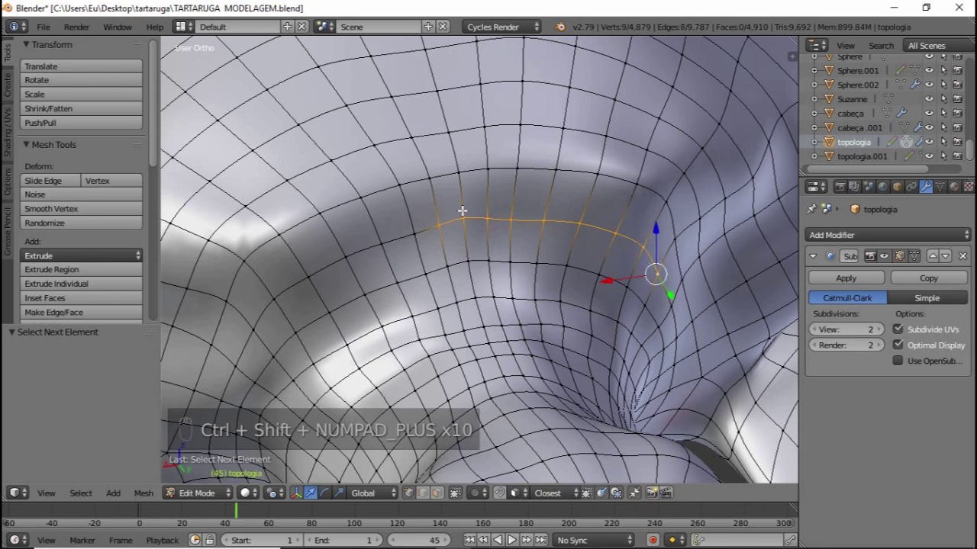
- Shorten the selected vertex row above the neck five times with Previous Active
{"action": "key", "text": "ctrl+shift+KP_Subtract"}
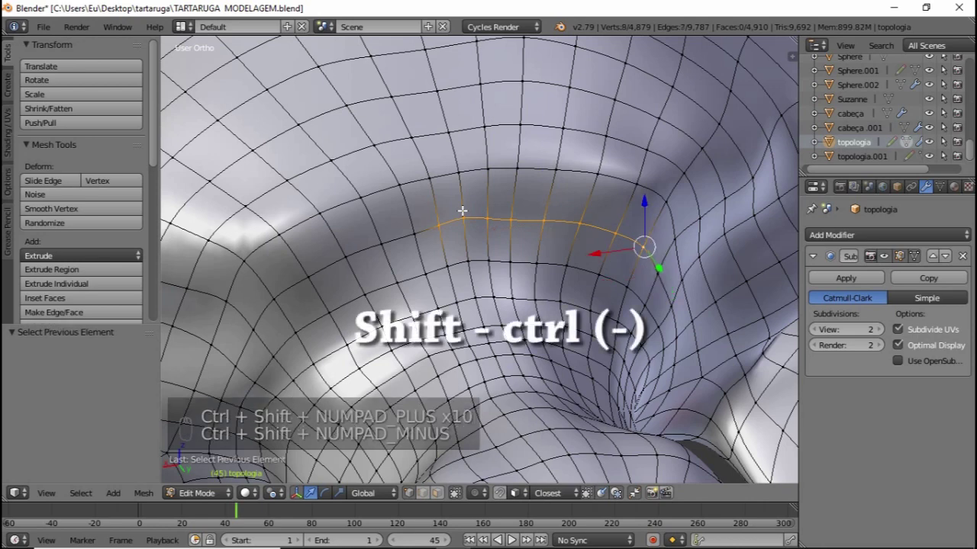
{"action": "key", "text": "ctrl+shift+KP_Subtract"}
{"action": "key", "text": "ctrl+shift+KP_Subtract"}
{"action": "key", "text": "ctrl+shift+KP_Subtract"}
{"action": "key", "text": "ctrl+shift+KP_Subtract"}
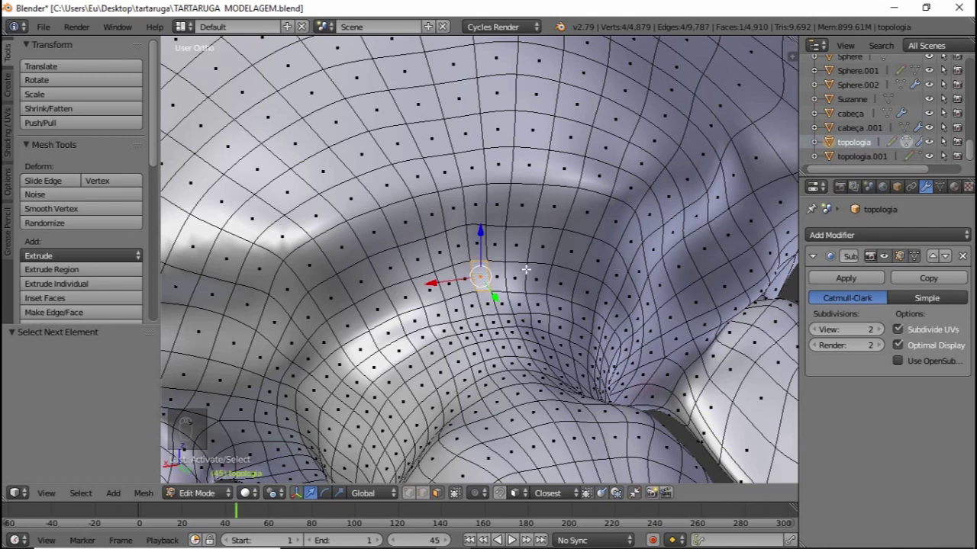
- In face select mode, select two vertically stacked faces above the neck and extend the column upward to 6 faces with Next Active
{"action": "scroll", "coordinate": [525, 270], "scroll_direction": "up", "scroll_amount": 3}
{"action": "key", "text": "ctrl+shift+KP_Add"}
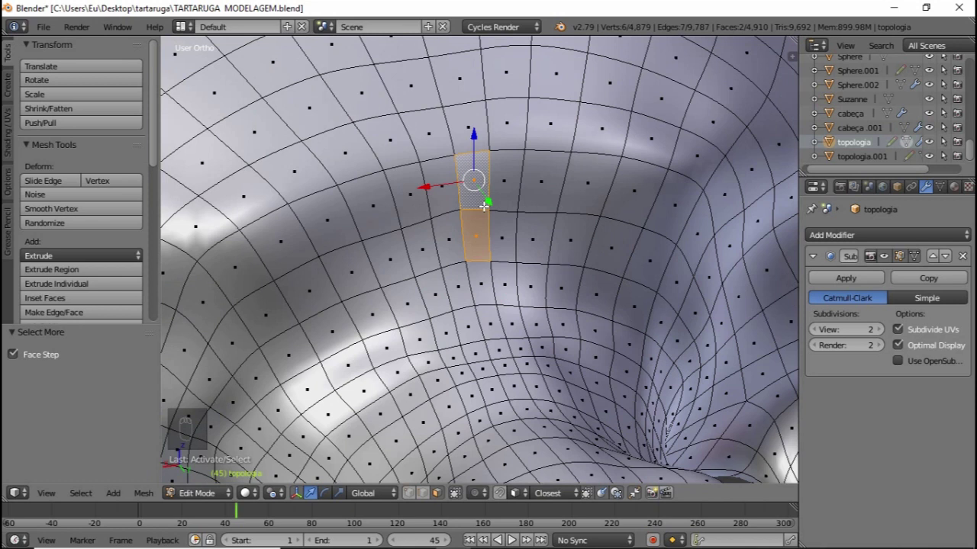
{"action": "key", "text": "ctrl+shift+KP_Add"}
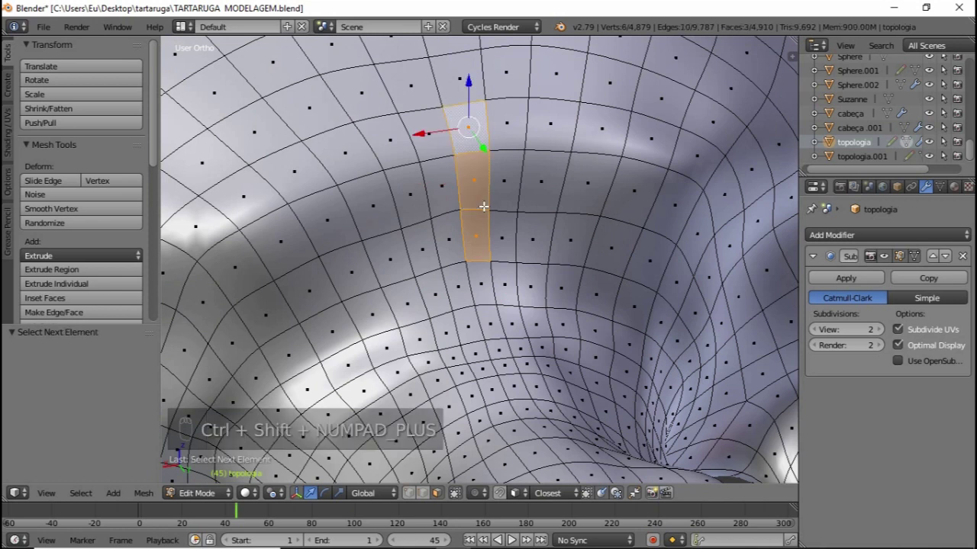
{"action": "key", "text": "ctrl+shift+KP_Add"}
{"action": "key", "text": "ctrl+shift+KP_Add"}
{"action": "key", "text": "ctrl+shift+KP_Add"}
{"action": "key", "text": "ctrl+shift+KP_Add"}
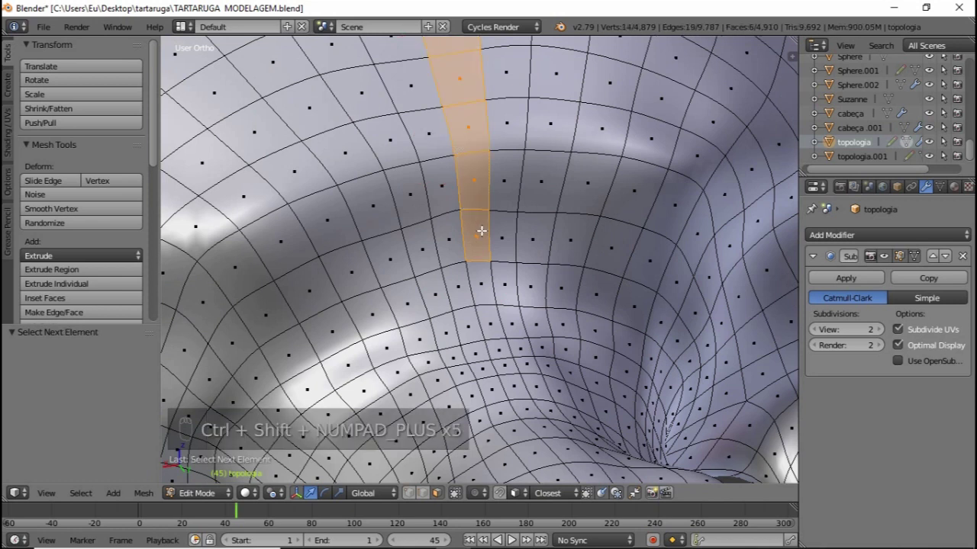
- Select the column's lowest face and the face below it, and extend the strip down the neck to 10 faces with Next Active
{"action": "right_click", "coordinate": [481, 231]}
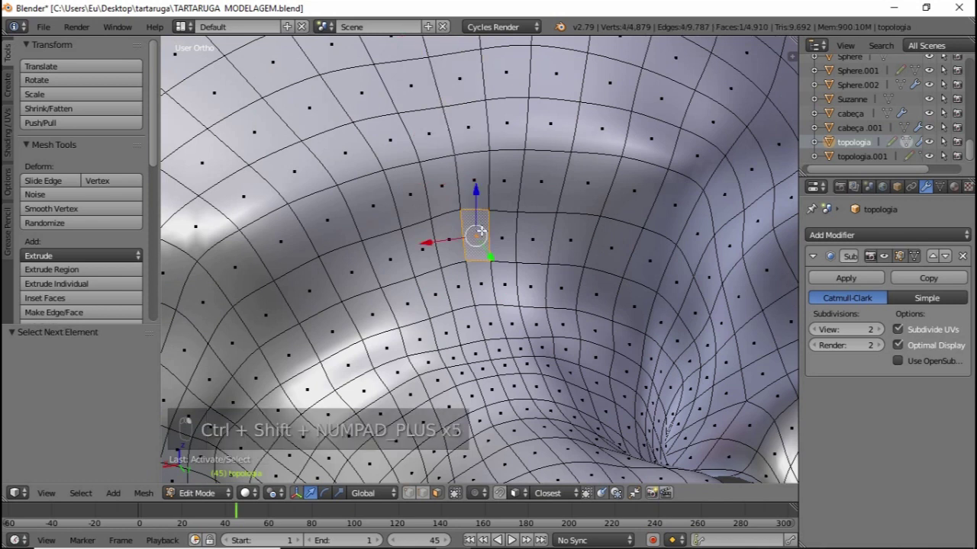
{"action": "right_click", "coordinate": [485, 294], "text": "shift"}
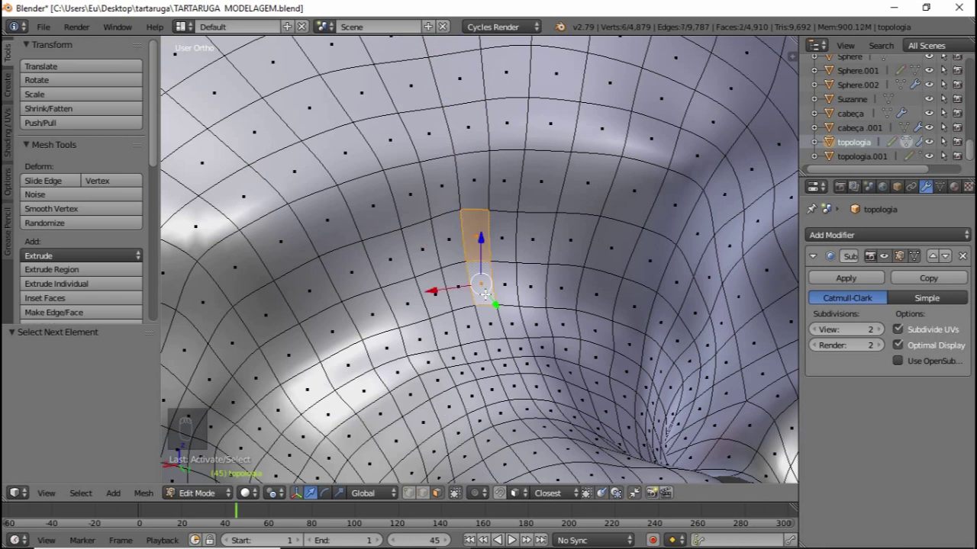
{"action": "key", "text": "ctrl+shift+KP_Add"}
{"action": "key", "text": "ctrl+shift+KP_Add"}
{"action": "key", "text": "ctrl+shift+KP_Add"}
{"action": "key", "text": "ctrl+shift+KP_Add"}
{"action": "key", "text": "ctrl+shift+KP_Add"}
{"action": "key", "text": "ctrl+shift+KP_Add"}
{"action": "key", "text": "ctrl+shift+KP_Add"}
{"action": "key", "text": "ctrl+shift+KP_Add"}
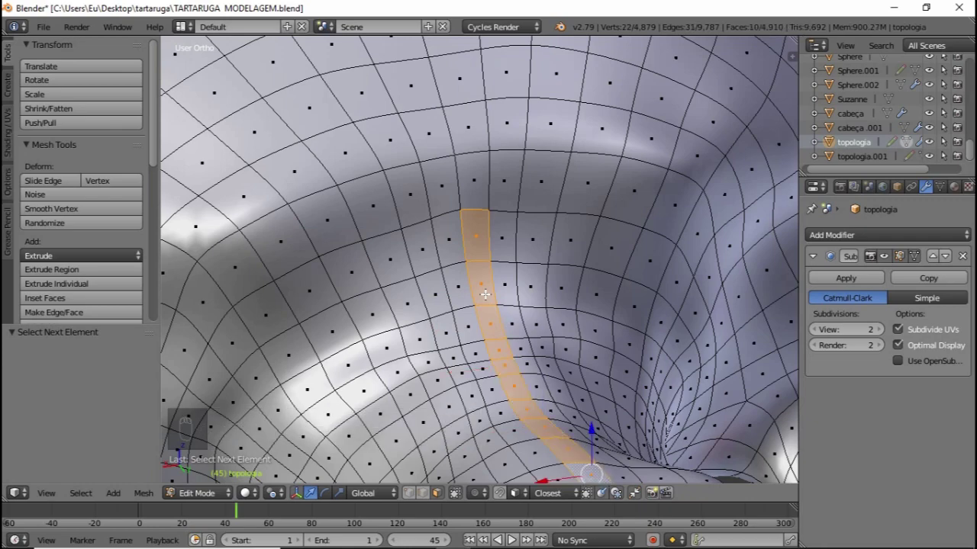
- Use repeated Next Active to select a 42-face ring around the back of the turtle's head, and inspect it from the side
{"action": "key", "text": "ctrl+shift+KP_Add"}
{"action": "key", "text": "ctrl+shift+KP_Add"}
{"action": "key", "text": "ctrl+shift+KP_Add"}
{"action": "key", "text": "ctrl+shift+KP_Add"}
{"action": "key", "text": "ctrl+shift+KP_Add"}
{"action": "key", "text": "ctrl+shift+KP_Add"}
{"action": "key", "text": "ctrl+shift+KP_Add"}
{"action": "key", "text": "ctrl+shift+KP_Add"}
{"action": "key", "text": "ctrl+shift+KP_Add"}
{"action": "key", "text": "ctrl+shift+KP_Add"}
{"action": "key", "text": "ctrl+shift+KP_Add"}
{"action": "key", "text": "ctrl+shift+KP_Add"}
{"action": "key", "text": "ctrl+shift+KP_Add"}
{"action": "key", "text": "ctrl+shift+KP_Add"}
{"action": "key", "text": "ctrl+shift+KP_Add"}
{"action": "key", "text": "ctrl+shift+KP_Add"}
{"action": "key", "text": "ctrl+shift+KP_Add"}
{"action": "key", "text": "ctrl+shift+KP_Add"}
{"action": "key", "text": "ctrl+shift+KP_Add"}
{"action": "key", "text": "ctrl+shift+KP_Add"}
{"action": "scroll", "coordinate": [485, 294], "scroll_direction": "down", "scroll_amount": 6}
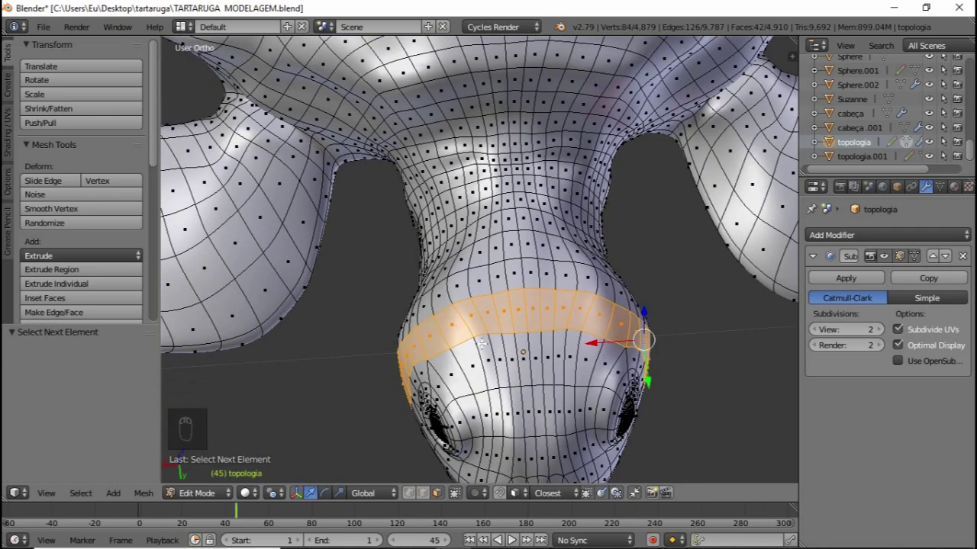
{"action": "middle_click_drag", "start_coordinate": [473, 338], "coordinate": [519, 196]}
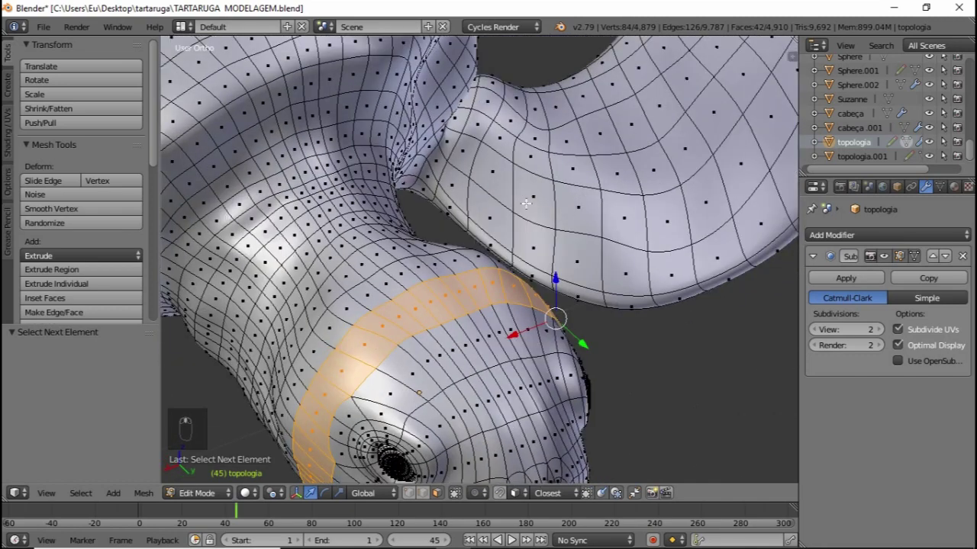
{"action": "middle_click_drag", "start_coordinate": [525, 205], "coordinate": [488, 251]}
{"action": "middle_click_drag", "start_coordinate": [515, 204], "coordinate": [508, 226]}
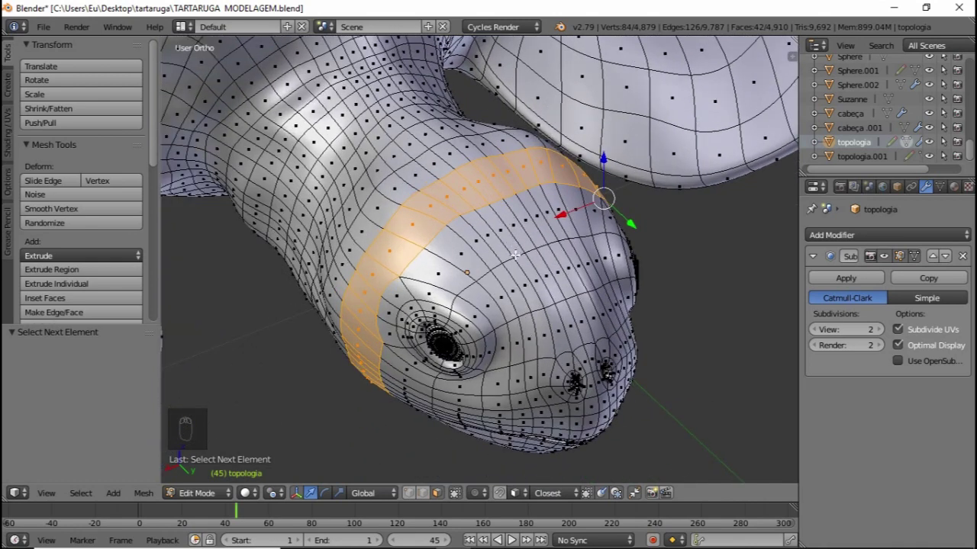
{"action": "scroll", "coordinate": [515, 254], "scroll_direction": "up", "scroll_amount": 1}
{"action": "middle_click_drag", "start_coordinate": [515, 257], "coordinate": [529, 211]}
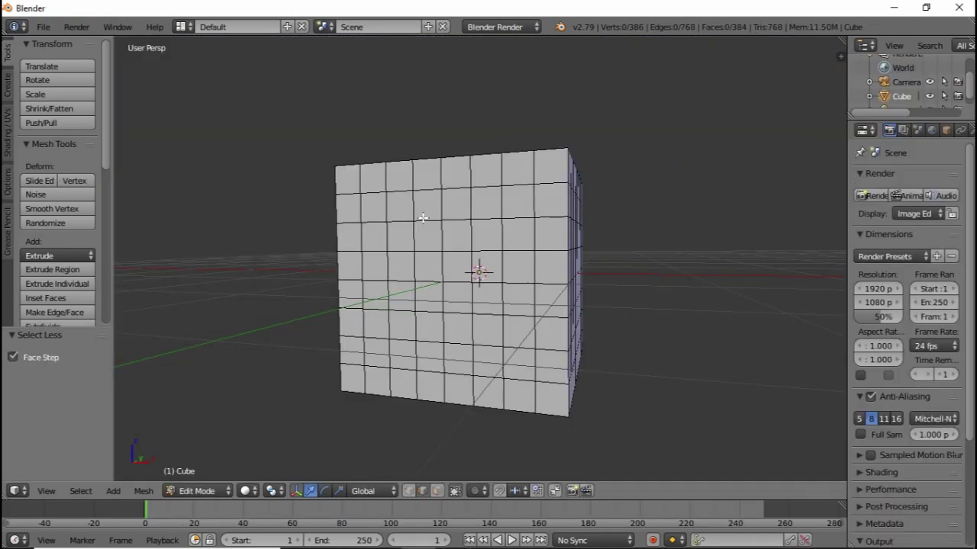
- Box-select the right half of the subdivided cube in front orthographic view with wireframe display
{"action": "middle_click_drag", "start_coordinate": [423, 218], "coordinate": [346, 168]}
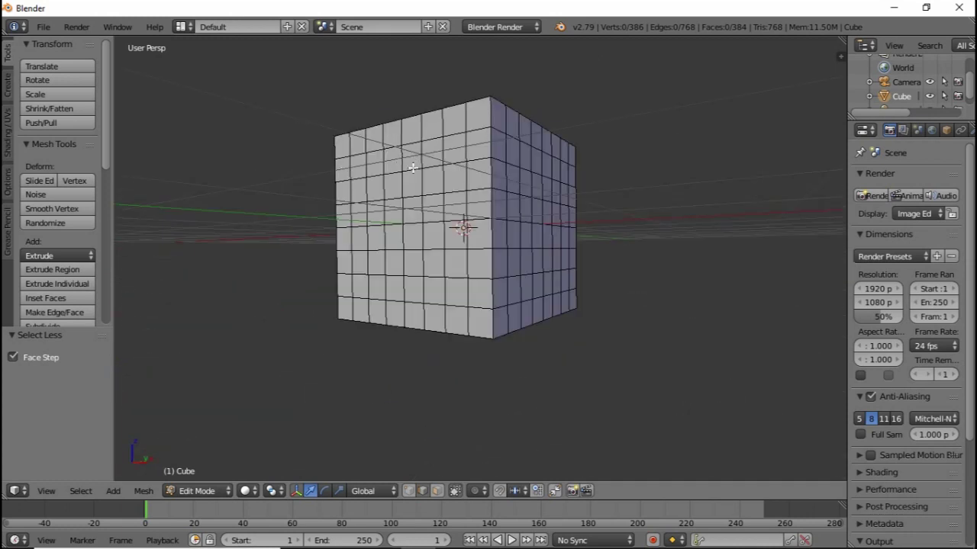
{"action": "middle_click_drag", "start_coordinate": [412, 167], "coordinate": [420, 224]}
{"action": "key", "text": "KP_1"}
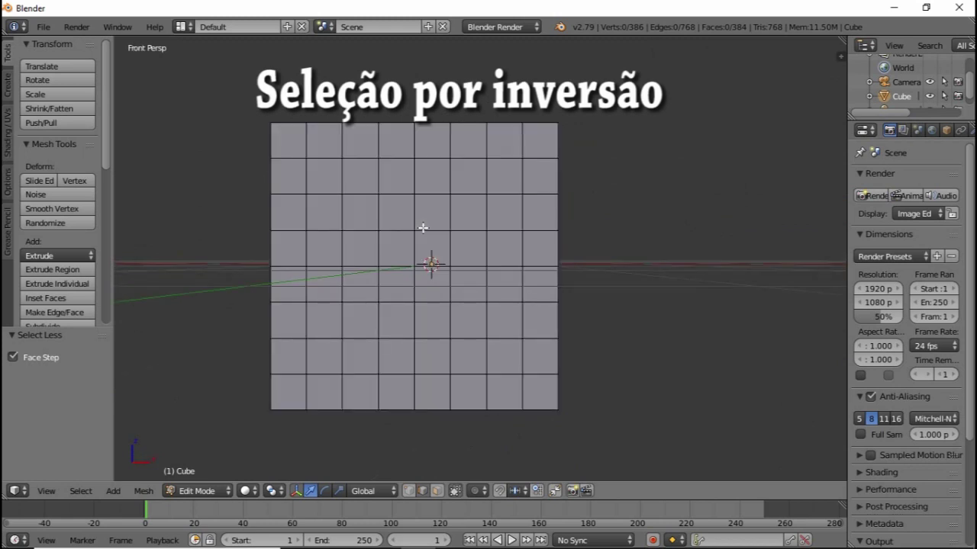
{"action": "key", "text": "KP_5"}
{"action": "middle_click_drag", "start_coordinate": [416, 178], "coordinate": [414, 154], "text": "shift"}
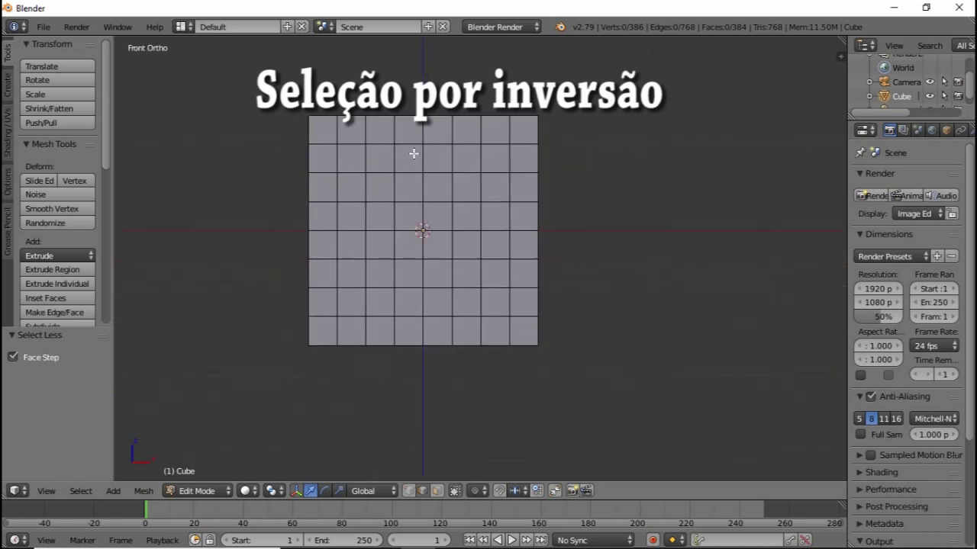
{"action": "key", "text": "a"}
{"action": "key", "text": "b"}
{"action": "left_click_drag", "start_coordinate": [409, 103], "coordinate": [616, 405]}
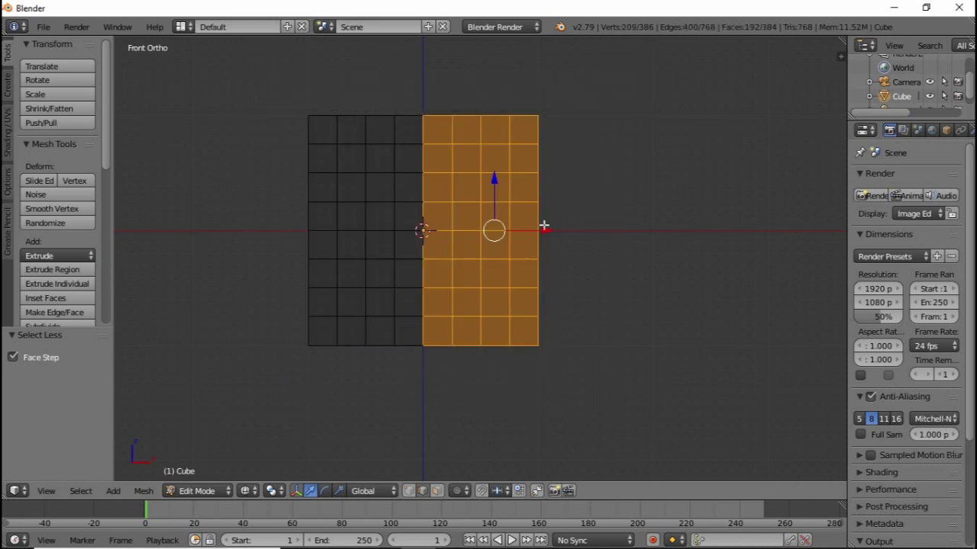
- Box-select the faces of the cube's right half again in face select mode and return to solid display
{"action": "key", "text": "z"}
{"action": "scroll", "coordinate": [523, 205], "scroll_direction": "down", "scroll_amount": 2}
{"action": "mouse_move", "coordinate": [524, 205]}
{"action": "middle_mouse_down"}
{"action": "mouse_move", "coordinate": [497, 161]}
{"action": "mouse_move", "coordinate": [454, 305]}
{"action": "middle_mouse_up"}
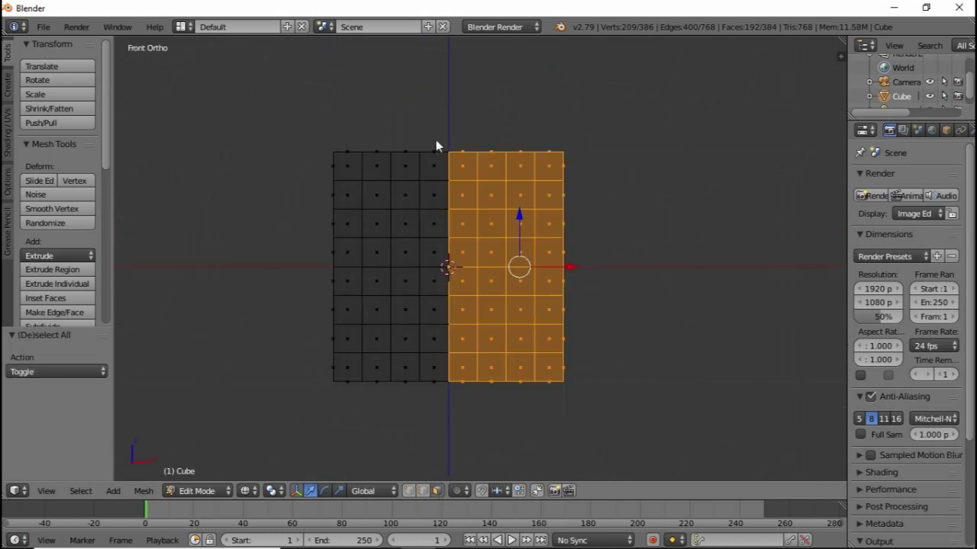
{"action": "key", "text": "b"}
{"action": "left_click_drag", "start_coordinate": [442, 117], "coordinate": [629, 378]}
{"action": "key", "text": "z"}
{"action": "middle_click_drag", "start_coordinate": [499, 200], "coordinate": [436, 320]}
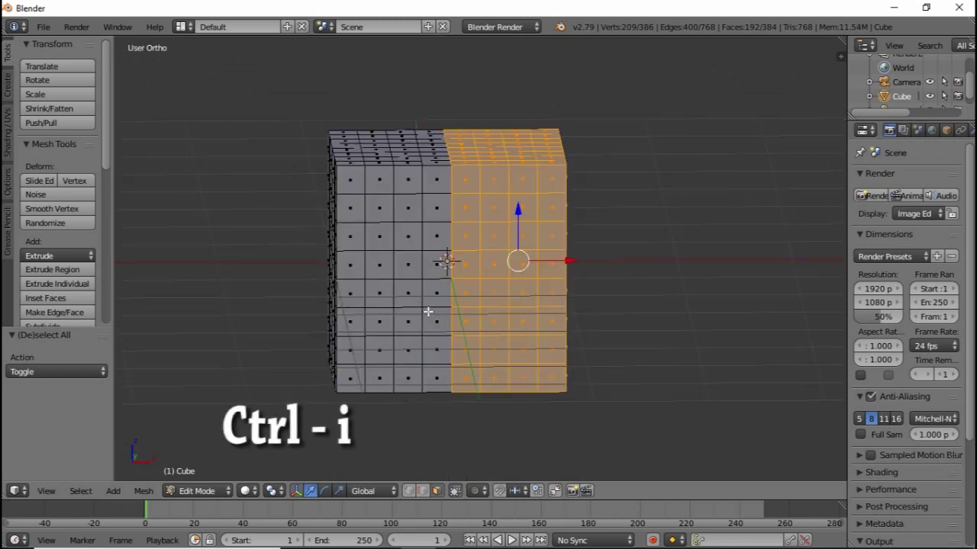
- Invert the selection so that the cube's left half is selected instead
{"action": "key", "text": "ctrl+i"}
{"action": "middle_click_drag", "start_coordinate": [418, 298], "coordinate": [523, 135]}
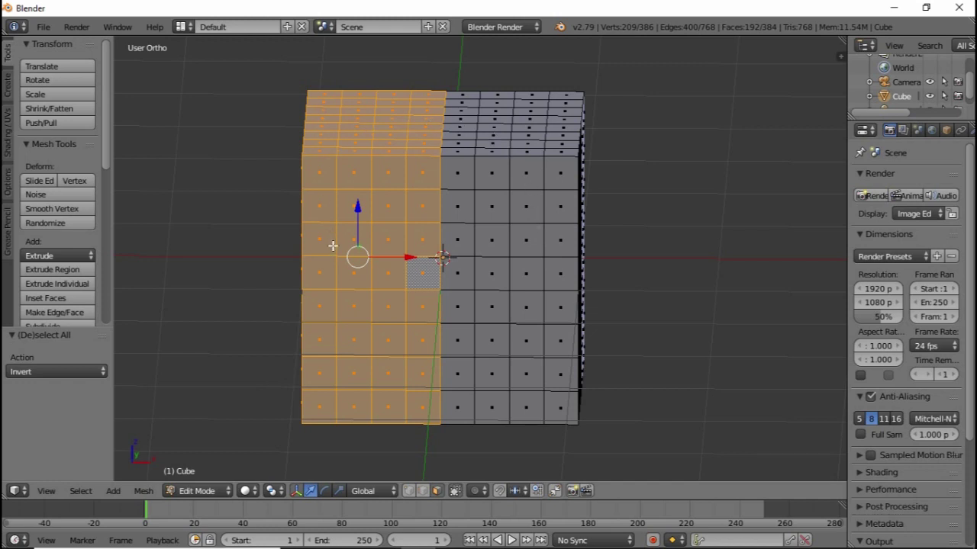
{"action": "middle_click_drag", "start_coordinate": [375, 199], "coordinate": [374, 183]}
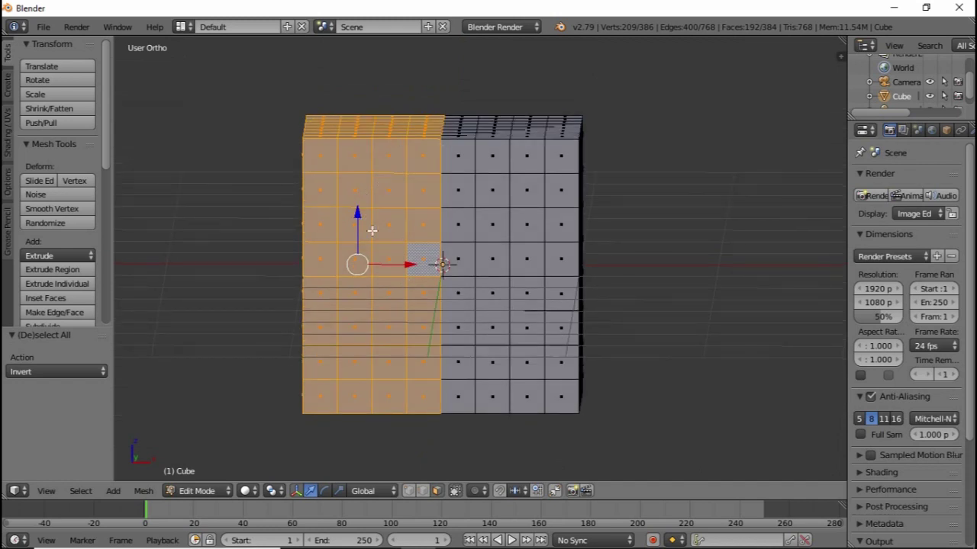
- Select two adjacent faces on the cube's front side and invert the selection to all the other faces
{"action": "right_click", "coordinate": [492, 266]}
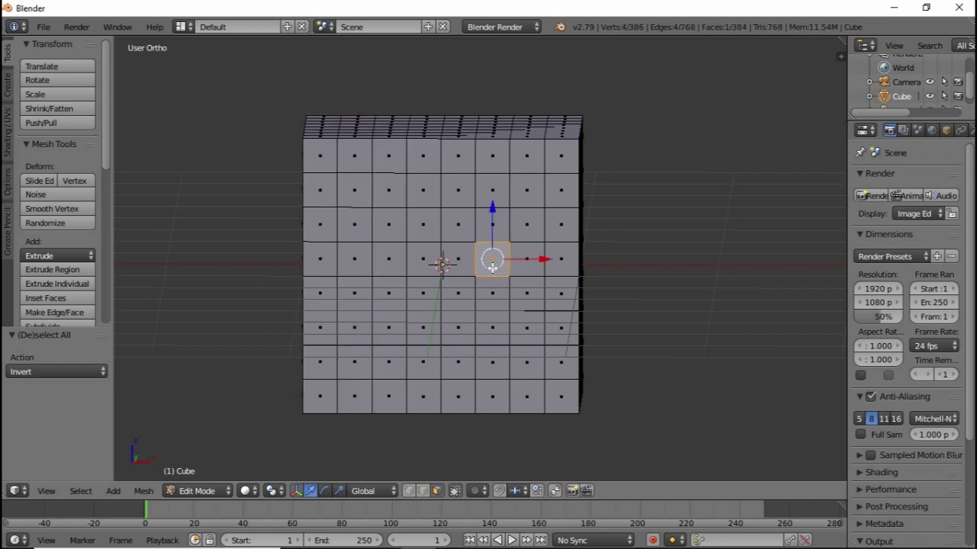
{"action": "middle_click_drag", "start_coordinate": [492, 266], "coordinate": [527, 265]}
{"action": "right_click", "coordinate": [527, 264], "text": "shift"}
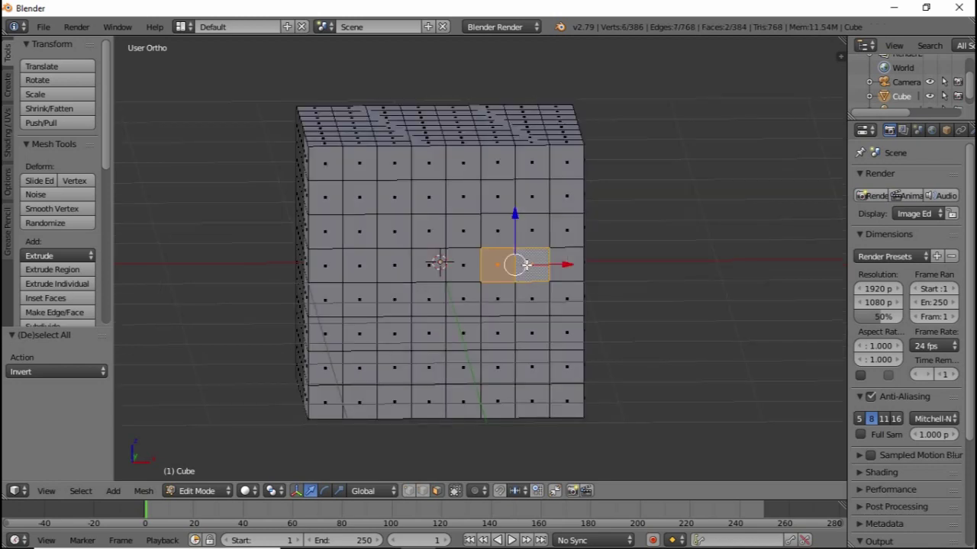
{"action": "key", "text": "ctrl+i"}
{"action": "scroll", "coordinate": [501, 289], "scroll_direction": "up", "scroll_amount": 3}
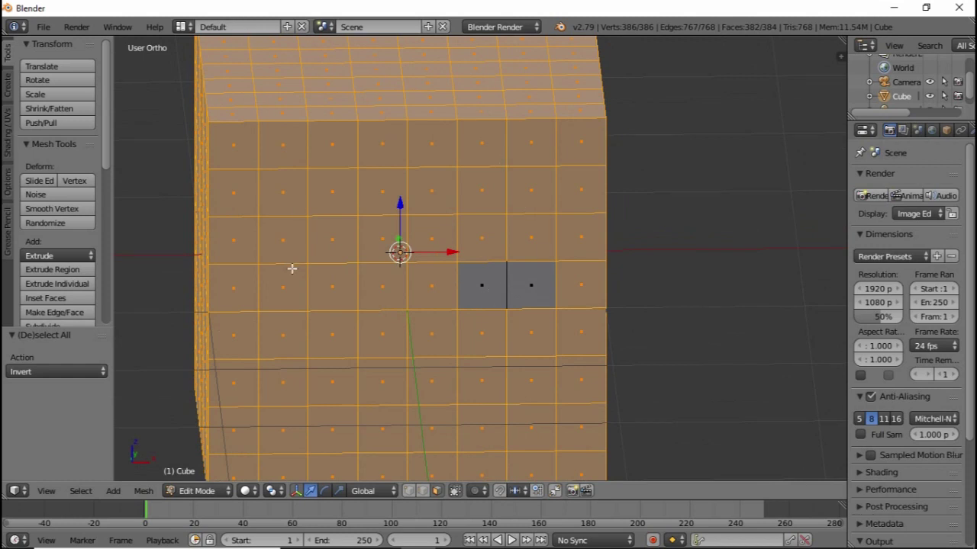
{"action": "middle_click_drag", "start_coordinate": [524, 283], "coordinate": [512, 248]}
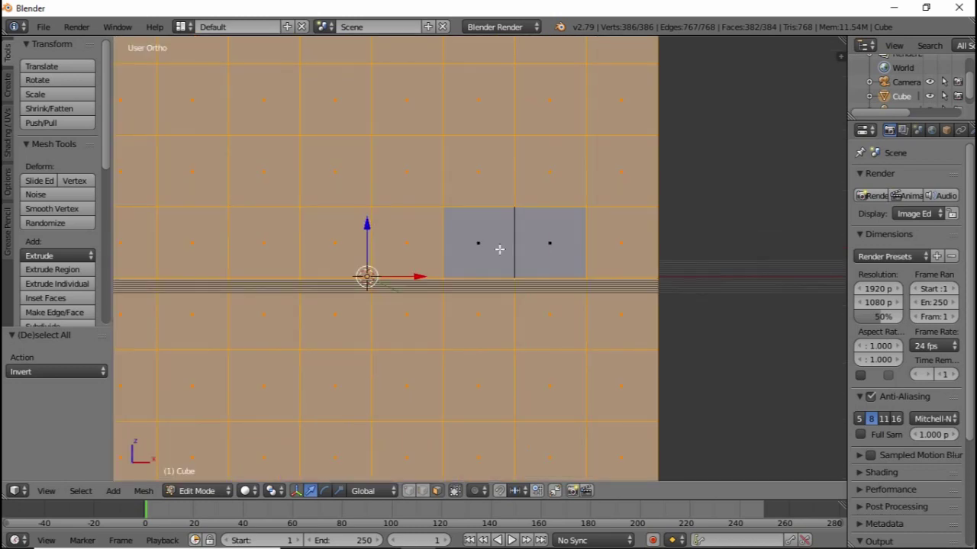
{"action": "middle_click_drag", "start_coordinate": [499, 249], "coordinate": [505, 258]}
{"action": "scroll", "coordinate": [490, 254], "scroll_direction": "down", "scroll_amount": 2}
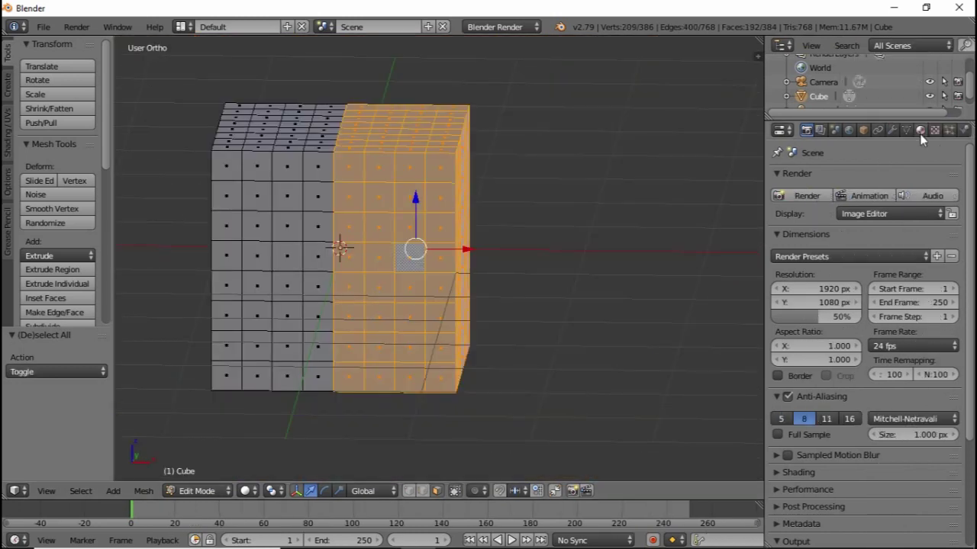
- Add a second material slot with a new orange diffuse material and assign it to the cube's selected right half
{"action": "left_click", "coordinate": [921, 130]}
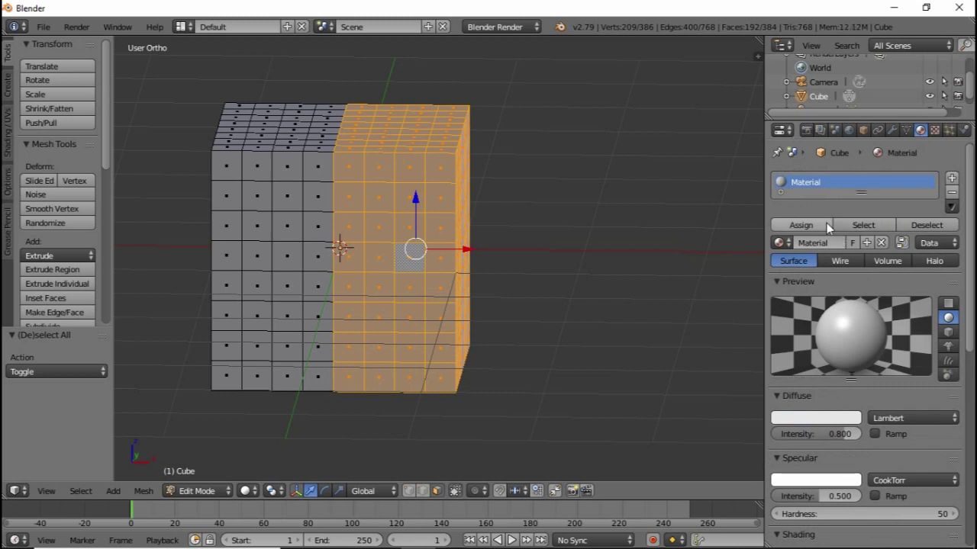
{"action": "left_click", "coordinate": [951, 178]}
{"action": "left_click", "coordinate": [815, 277]}
{"action": "left_click", "coordinate": [816, 451]}
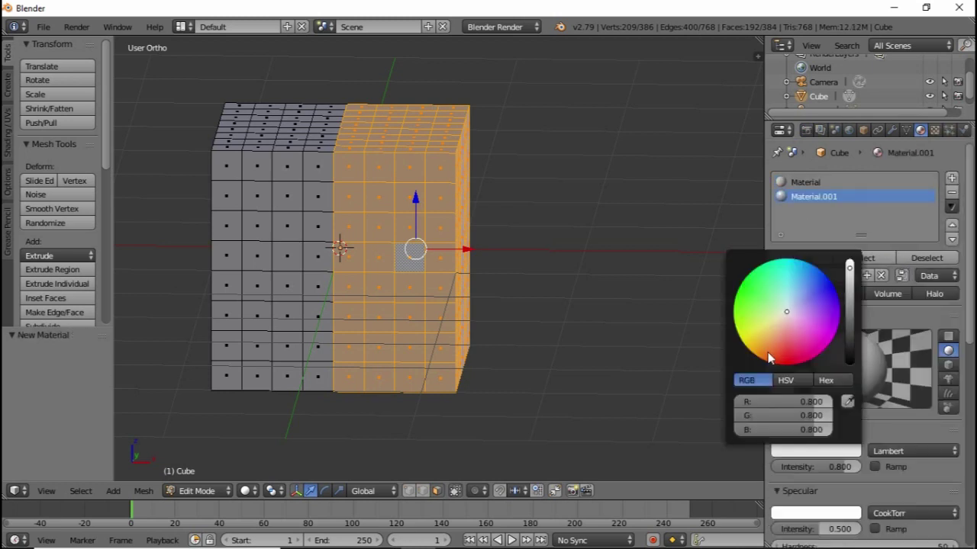
{"action": "left_click", "coordinate": [763, 276]}
{"action": "left_click", "coordinate": [803, 257]}
- Examine the material split on the cube from several angles in Object Mode and return to Edit Mode
{"action": "middle_click_drag", "start_coordinate": [463, 274], "coordinate": [408, 229]}
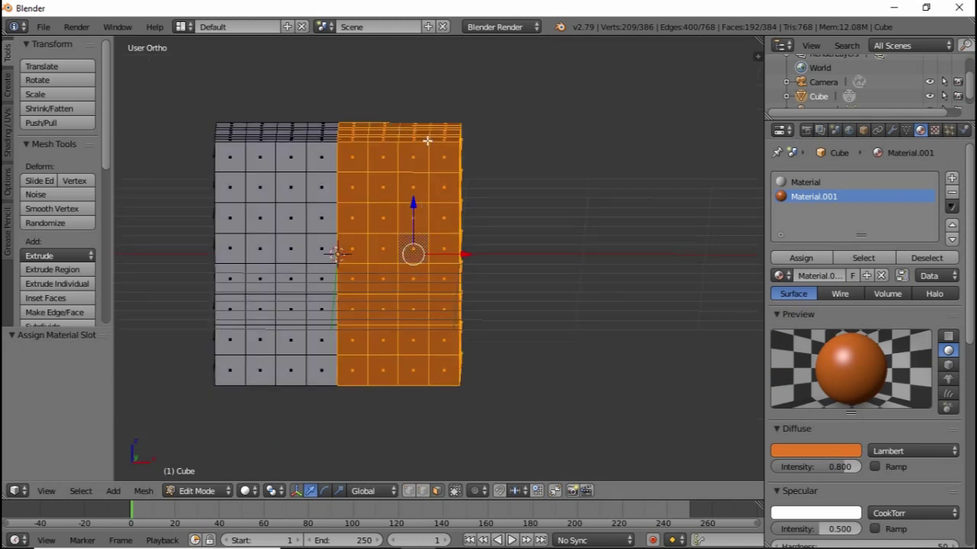
{"action": "middle_click_drag", "start_coordinate": [390, 300], "coordinate": [358, 290]}
{"action": "key", "text": "Tab"}
{"action": "key", "text": "Tab"}
{"action": "left_click", "coordinate": [200, 491]}
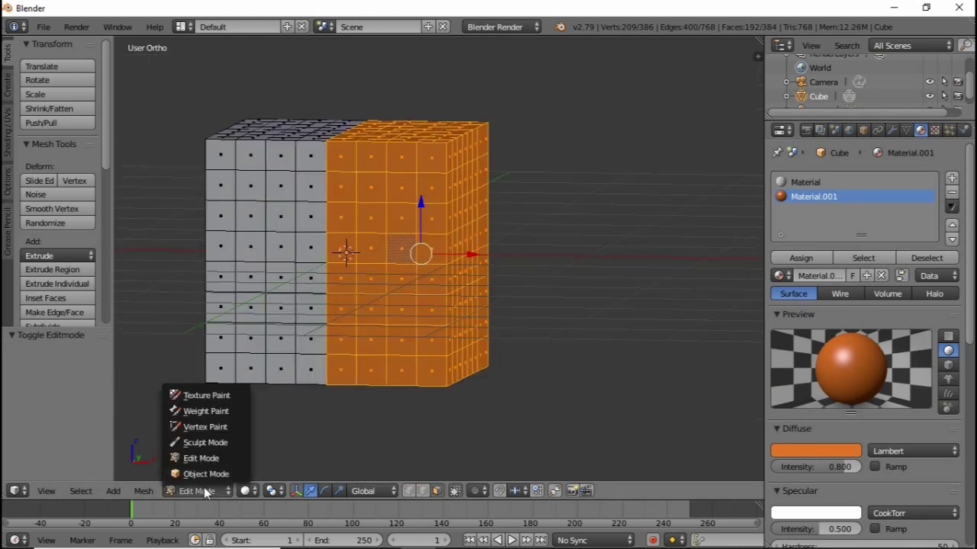
{"action": "middle_click_drag", "start_coordinate": [406, 219], "coordinate": [419, 257]}
{"action": "key", "text": "Tab"}
{"action": "middle_click_drag", "start_coordinate": [347, 221], "coordinate": [410, 140]}
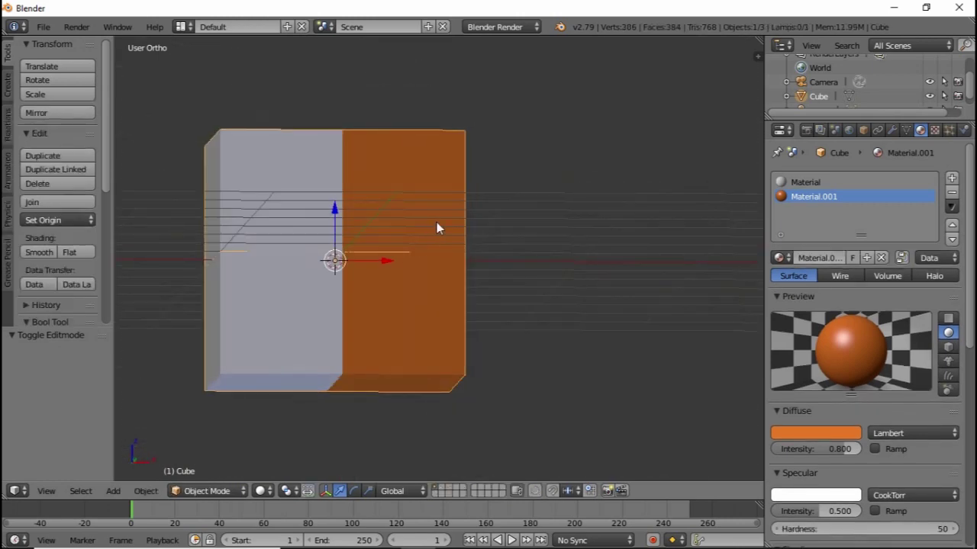
{"action": "middle_click_drag", "start_coordinate": [419, 244], "coordinate": [409, 187]}
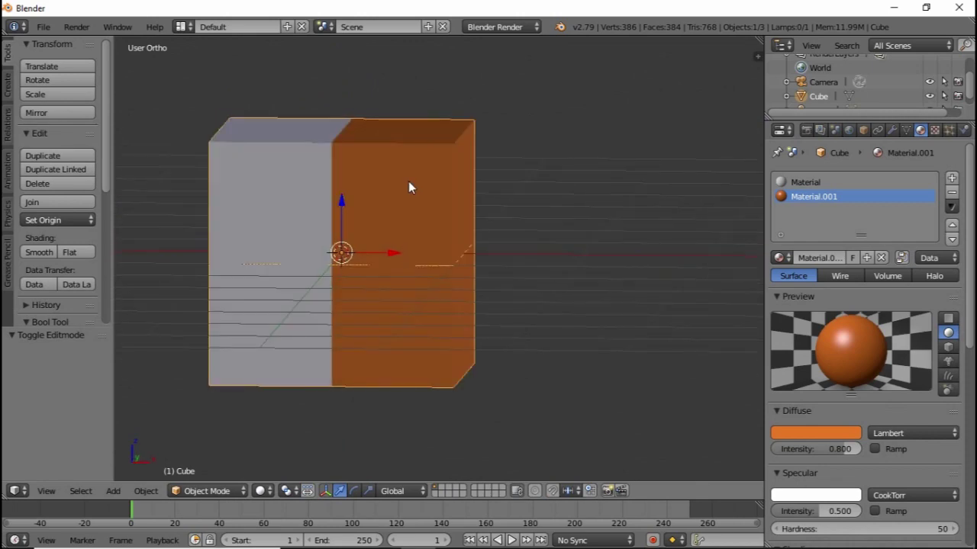
{"action": "key", "text": "Tab"}
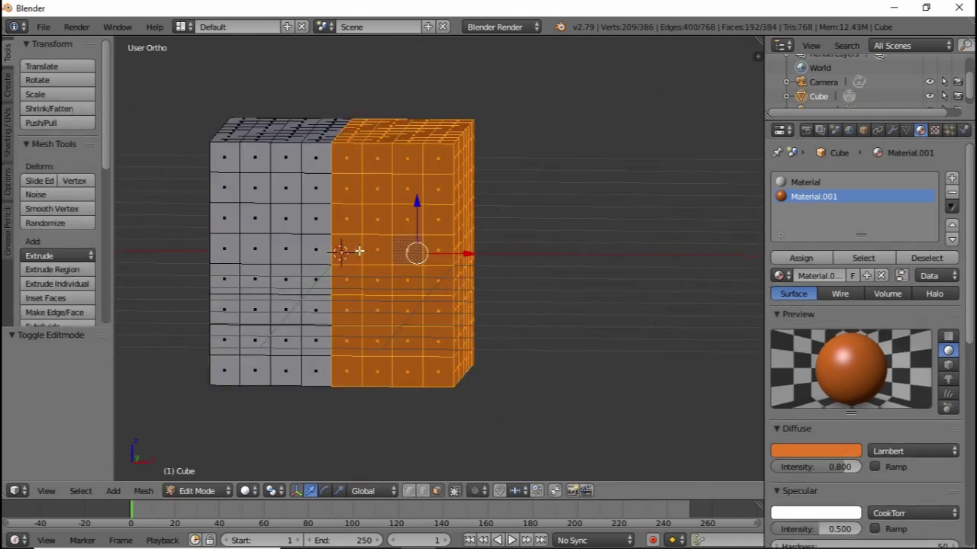
- Add a third material slot with a new material and set its diffuse color to bright green
{"action": "middle_click_drag", "start_coordinate": [442, 277], "coordinate": [433, 247], "text": "shift"}
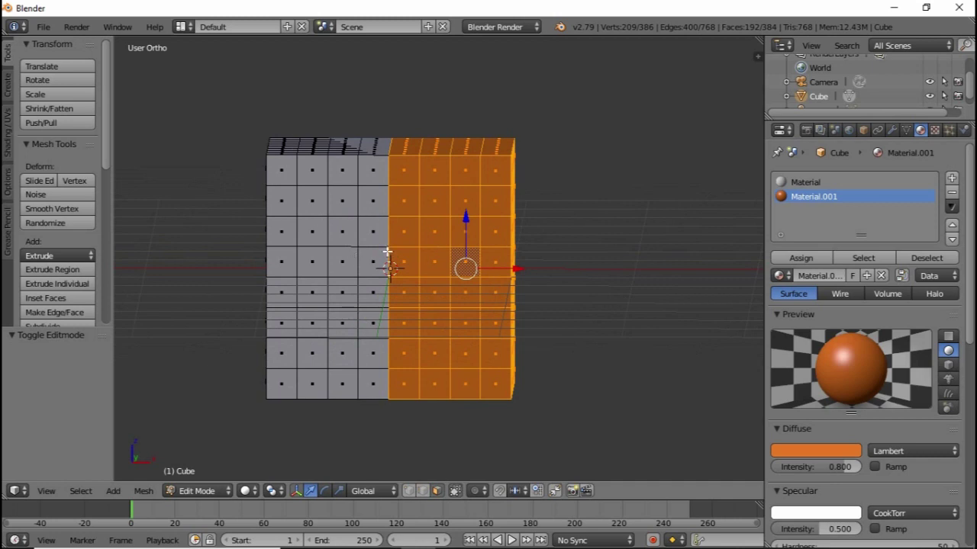
{"action": "middle_click_drag", "start_coordinate": [575, 244], "coordinate": [578, 240]}
{"action": "left_click", "coordinate": [951, 178]}
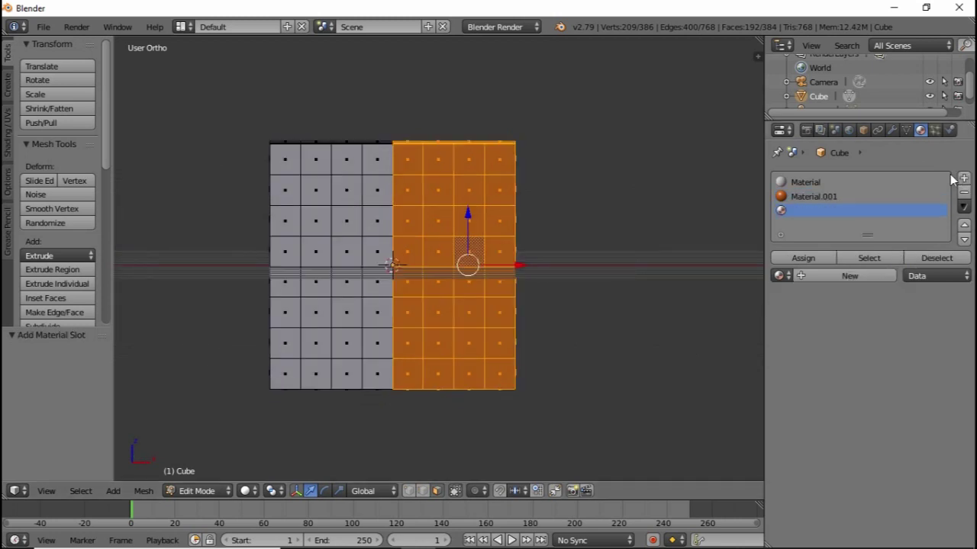
{"action": "left_click", "coordinate": [837, 280]}
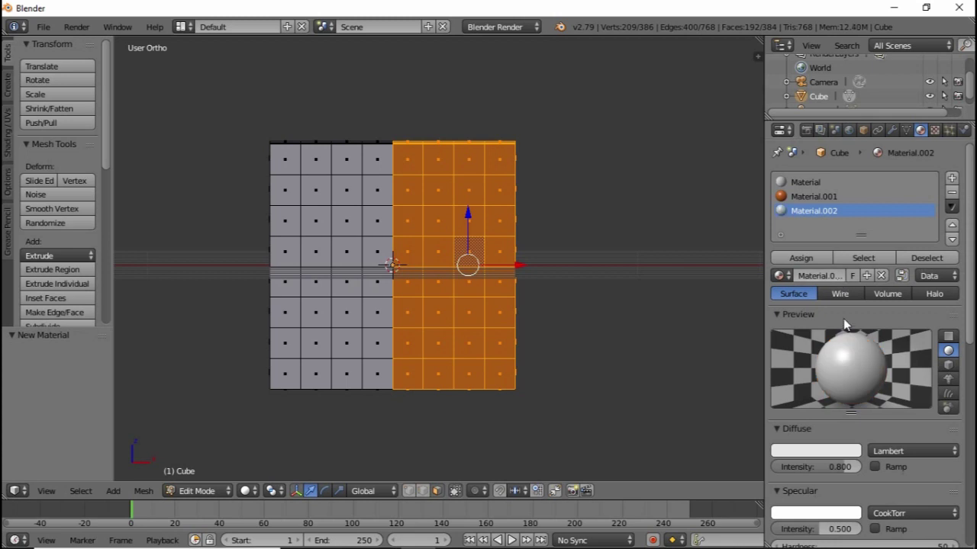
{"action": "left_click", "coordinate": [839, 453]}
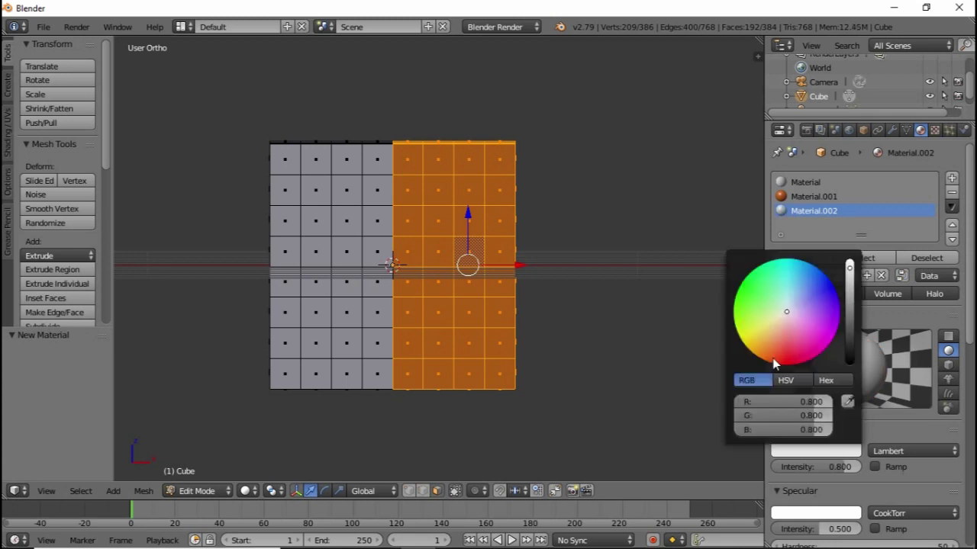
{"action": "left_click", "coordinate": [753, 309]}
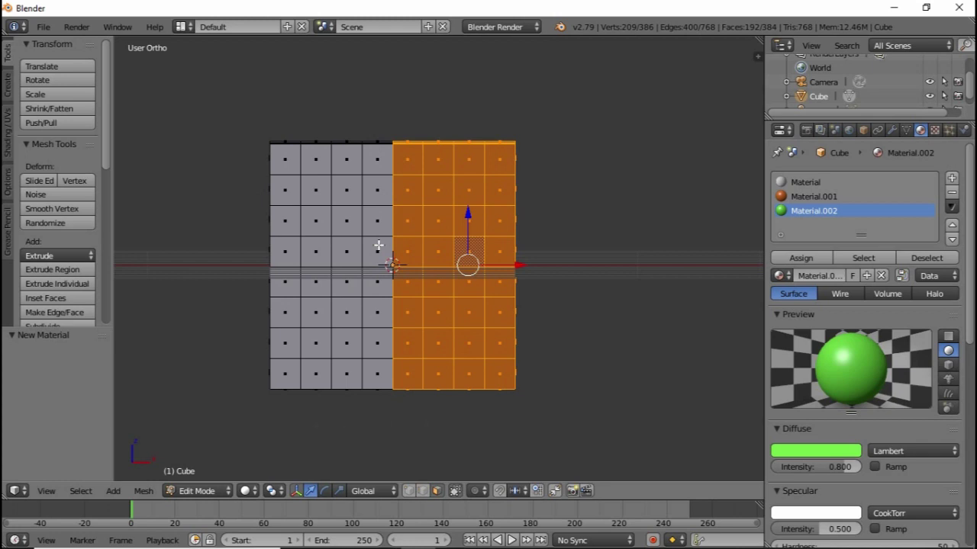
- Invert the selection to the cube's left half and assign the green material to it
{"action": "key", "text": "ctrl+i"}
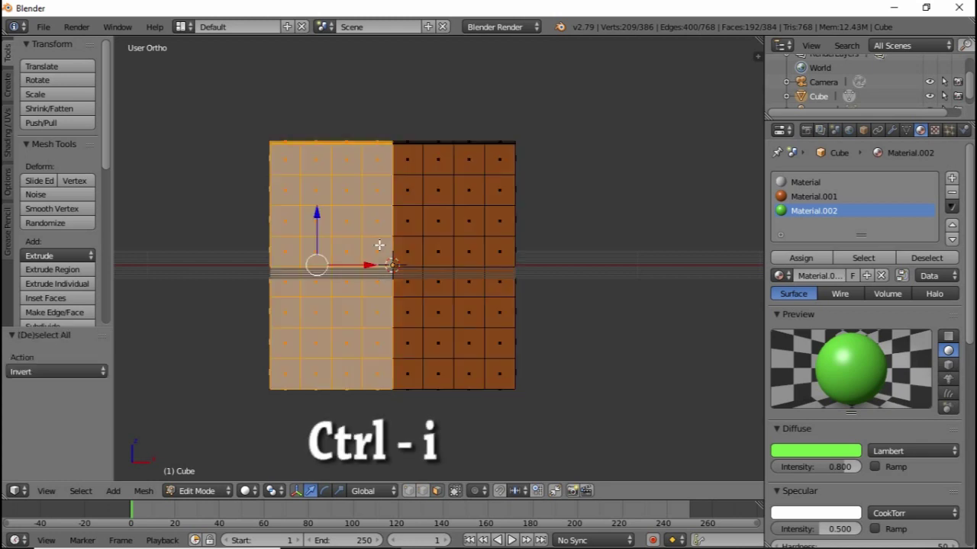
{"action": "middle_click_drag", "start_coordinate": [355, 189], "coordinate": [385, 212]}
{"action": "left_click", "coordinate": [807, 257]}
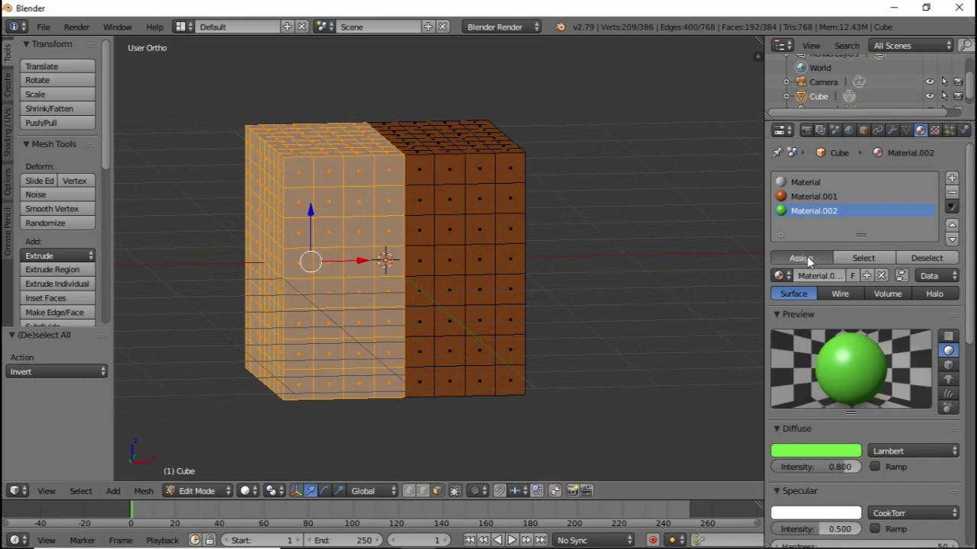
{"action": "middle_click_drag", "start_coordinate": [666, 255], "coordinate": [617, 244]}
{"action": "mouse_move", "coordinate": [565, 224]}
{"action": "middle_mouse_down"}
{"action": "mouse_move", "coordinate": [549, 216]}
{"action": "mouse_move", "coordinate": [558, 213]}
{"action": "mouse_move", "coordinate": [561, 281]}
{"action": "mouse_move", "coordinate": [557, 217]}
{"action": "middle_mouse_up"}
- Inspect both colored halves of the cube from several angles, switching between Object Mode and Edit Mode
{"action": "key", "text": "Tab"}
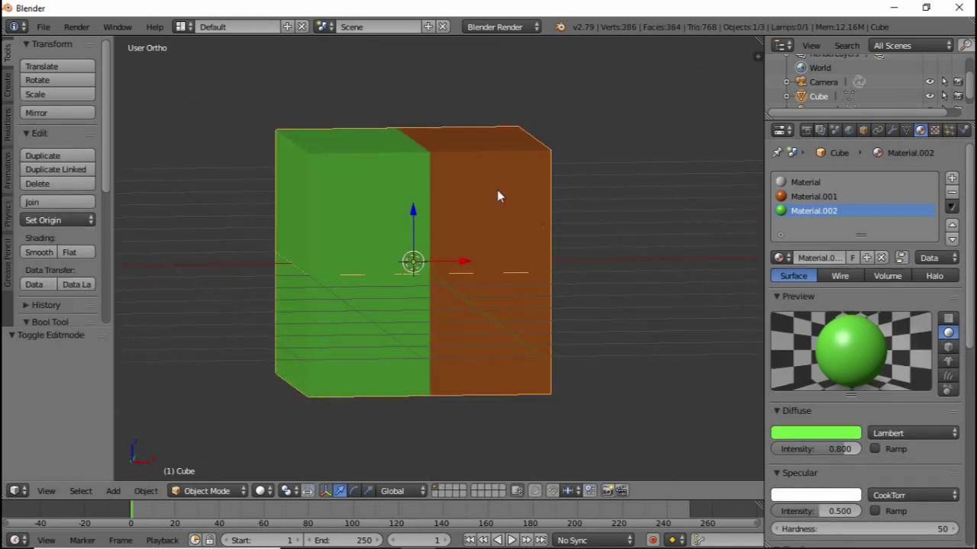
{"action": "middle_click_drag", "start_coordinate": [418, 232], "coordinate": [368, 261]}
{"action": "key", "text": "Tab"}
{"action": "middle_click_drag", "start_coordinate": [446, 191], "coordinate": [366, 263]}
{"action": "key", "text": "Tab"}
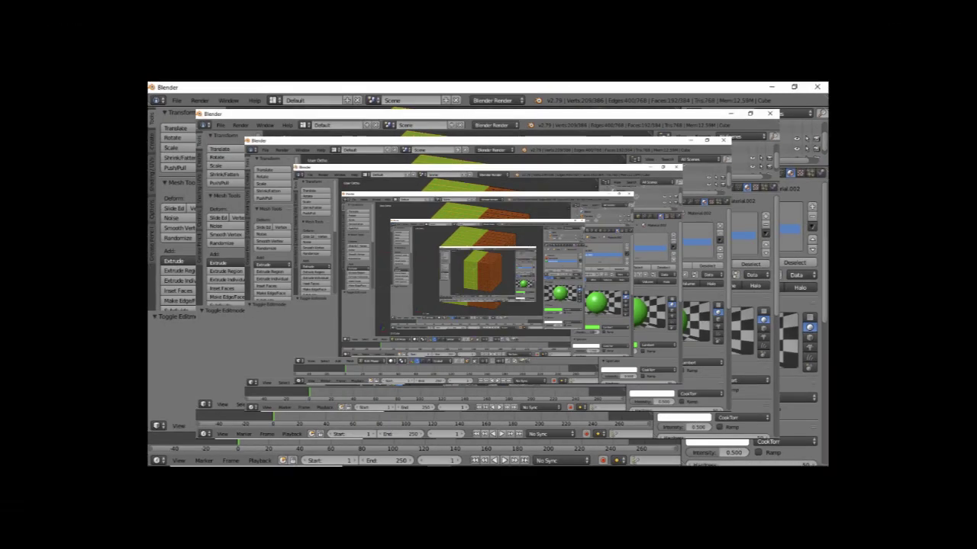